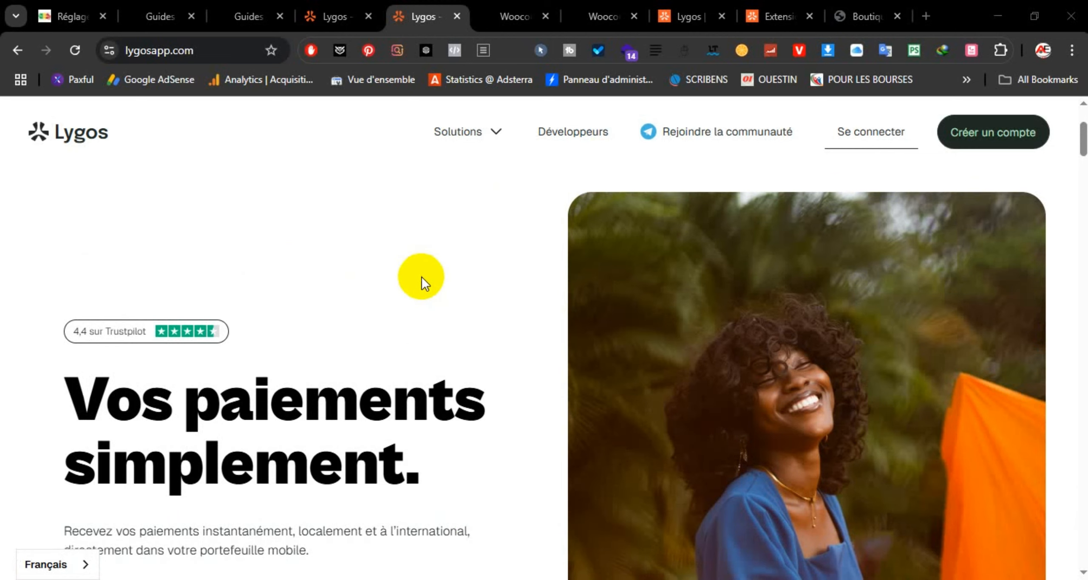
Step: Read the Lygos Intégrations > Woocommerce docs notice that the API is coming, then return to Boutique
click(568, 135)
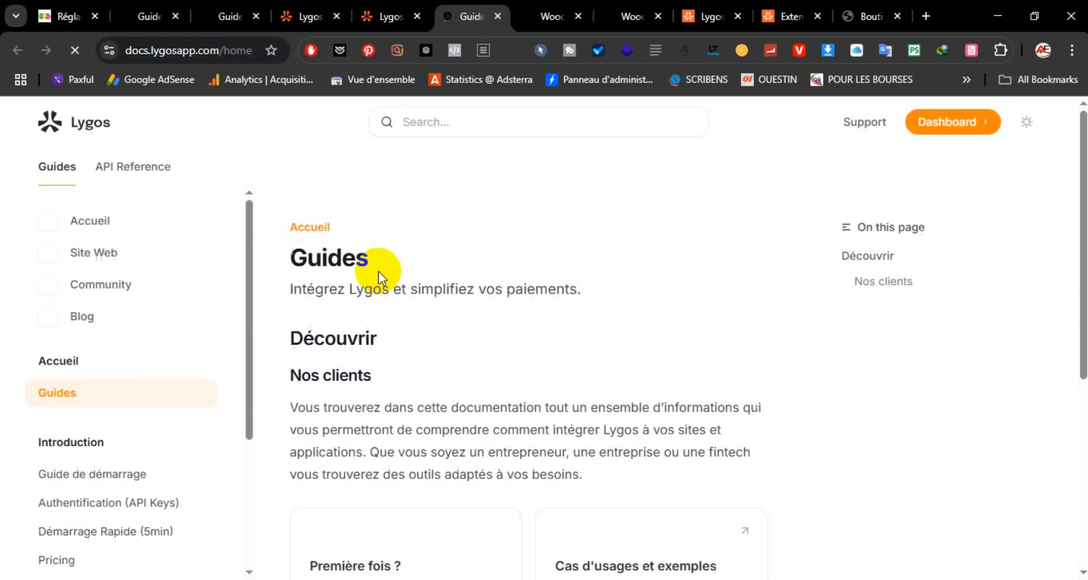
scroll(145, 360, down, 6)
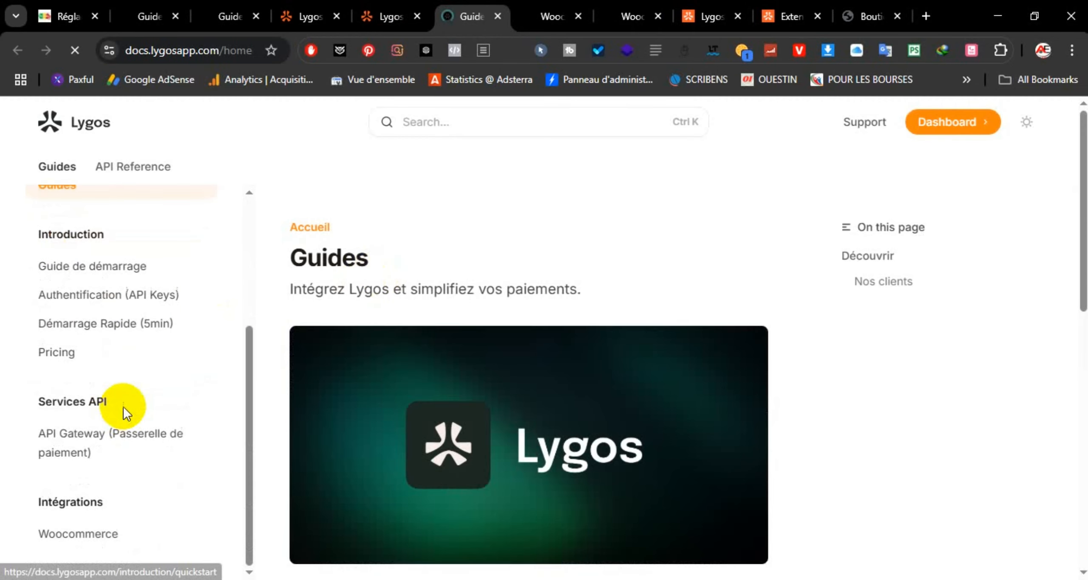
click(74, 534)
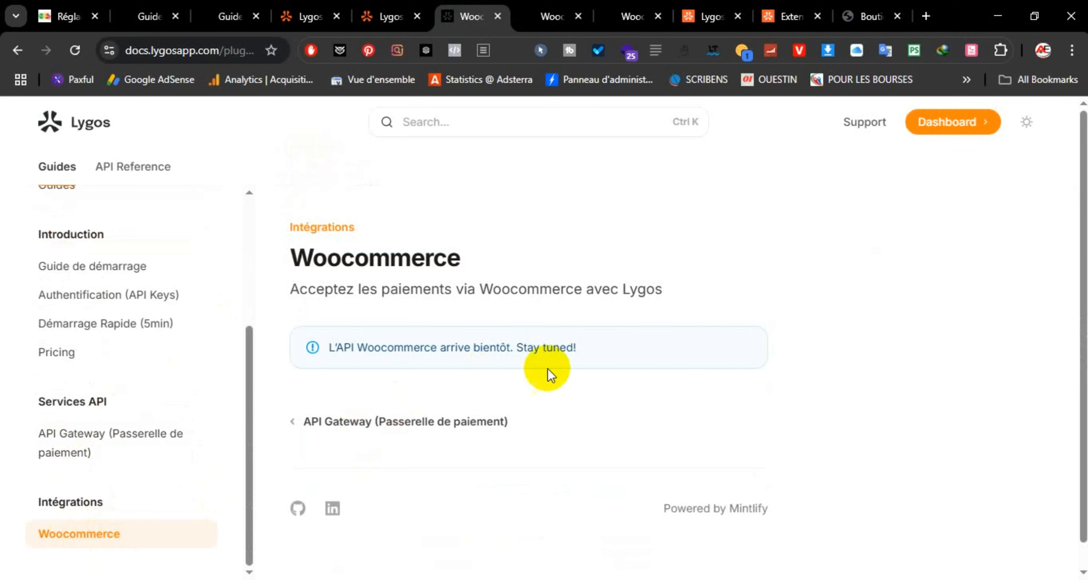
drag(603, 346, 360, 355)
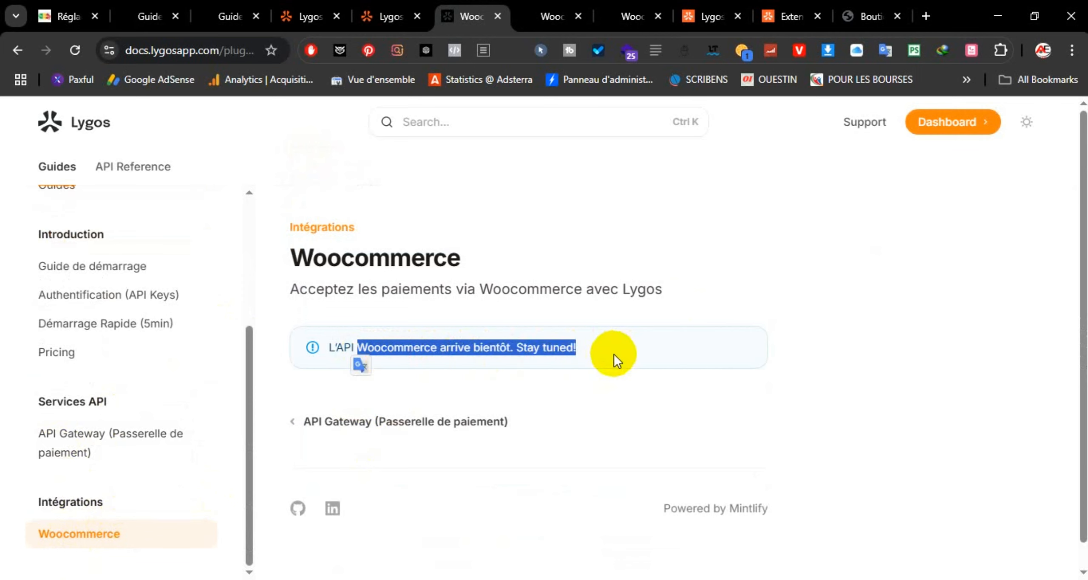
click(867, 17)
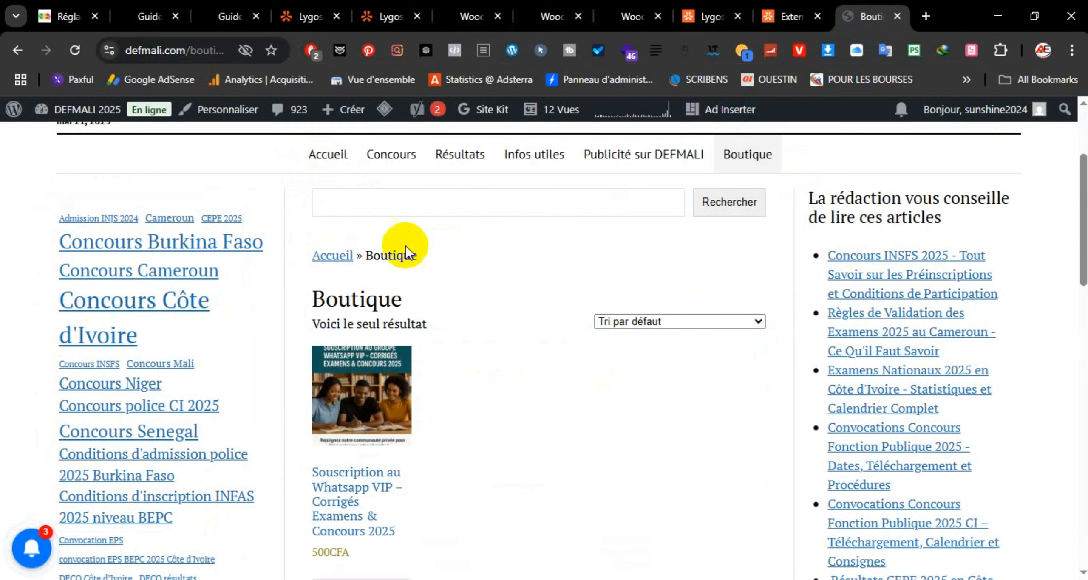
scroll(405, 253, up, 3)
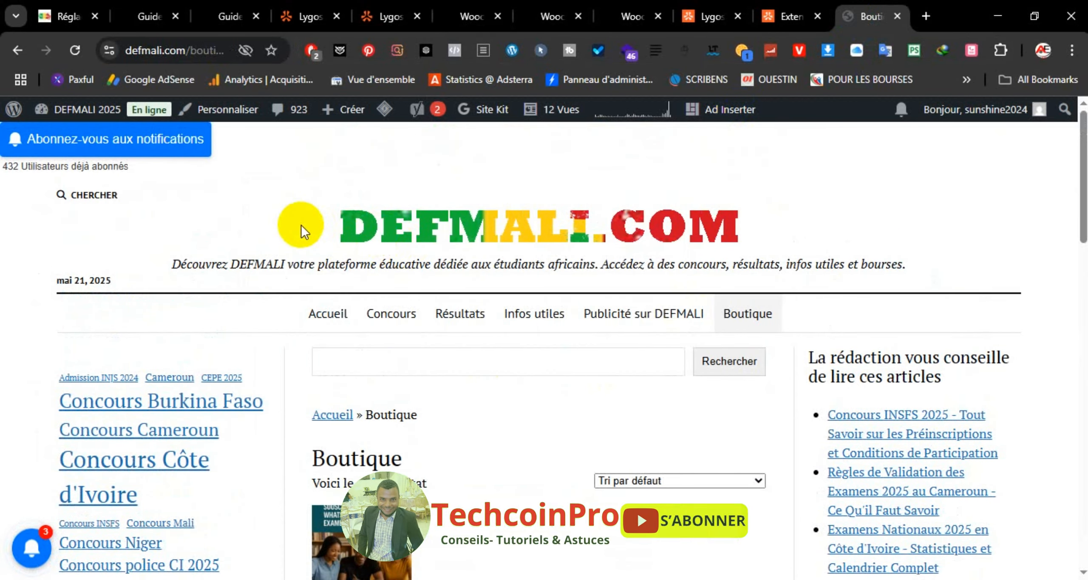
scroll(388, 312, down, 3)
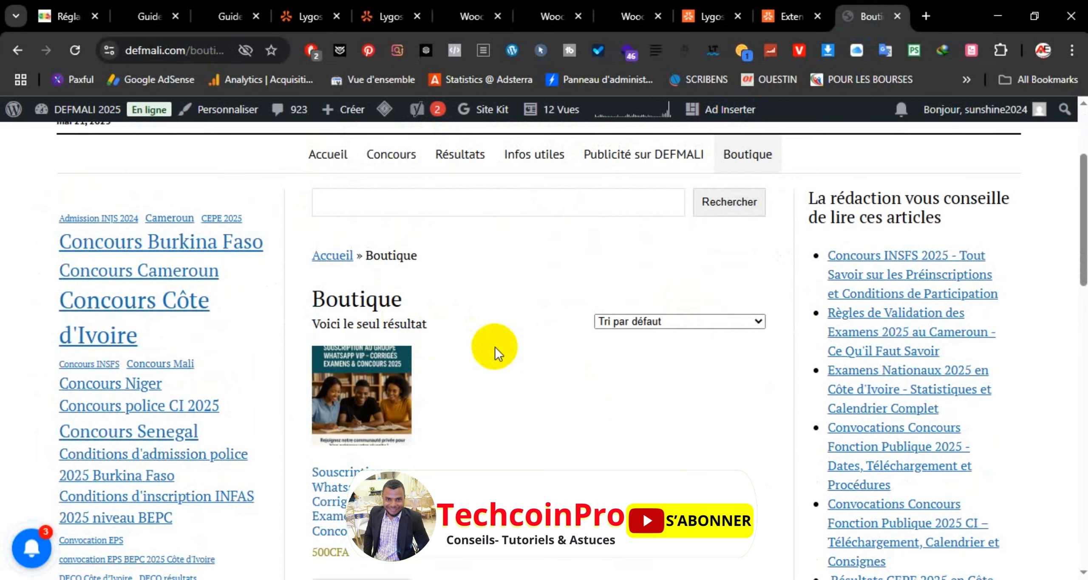
scroll(495, 346, down, 2)
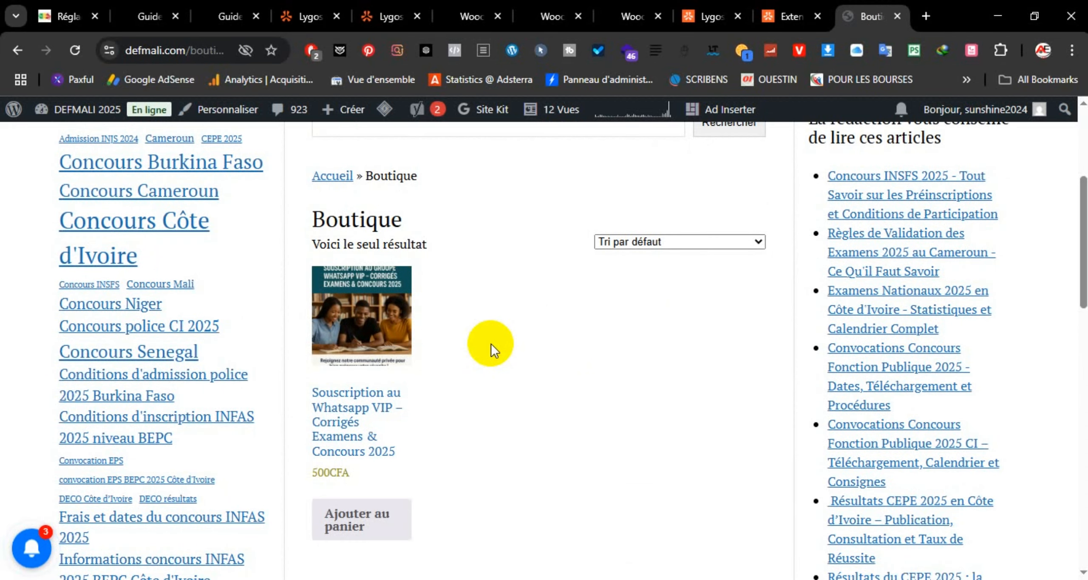
scroll(491, 344, down, 2)
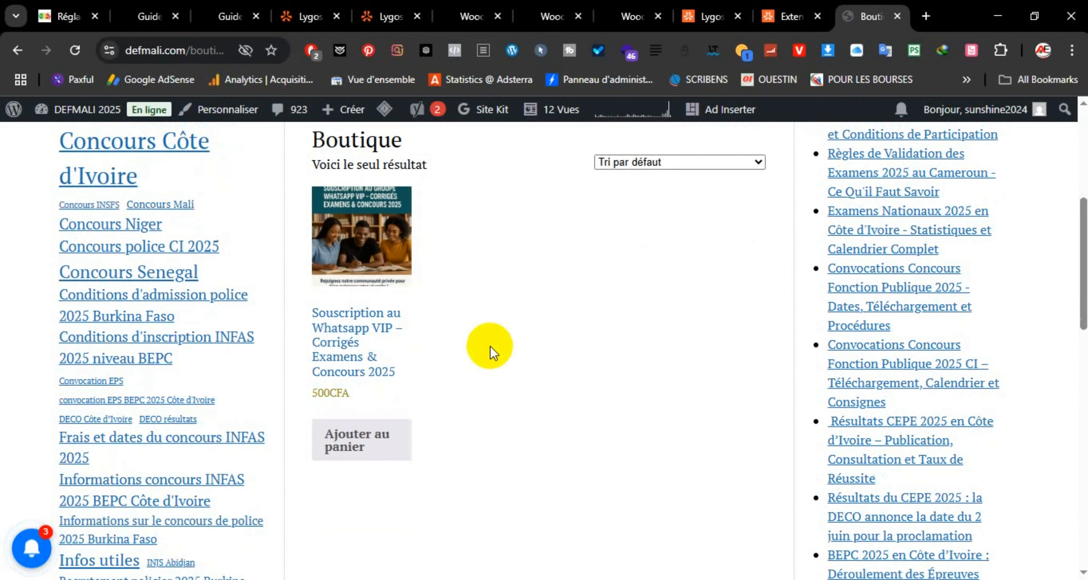
scroll(489, 346, down, 2)
scroll(489, 346, up, 8)
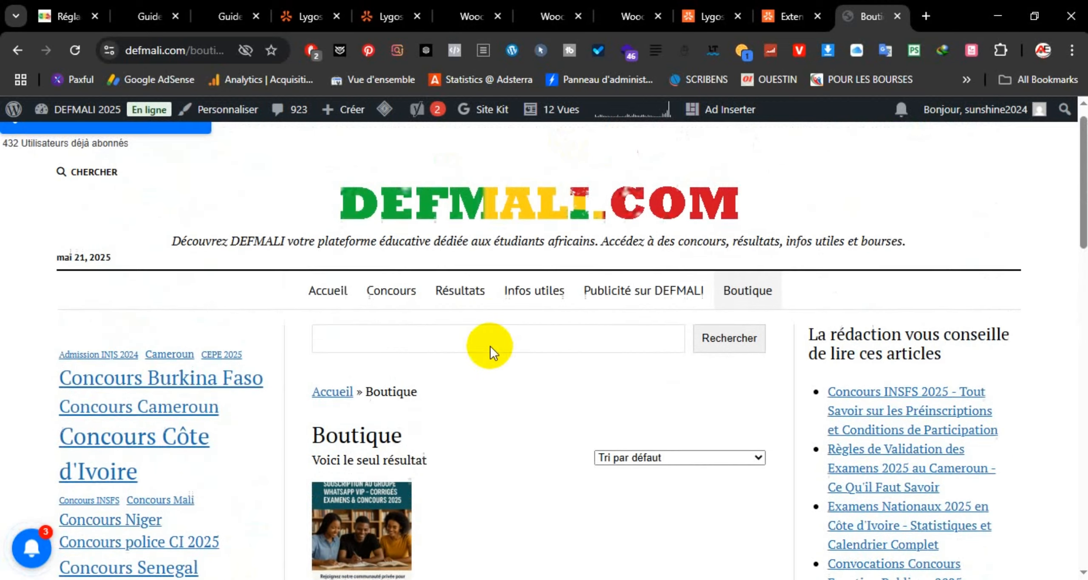
scroll(497, 379, down, 1)
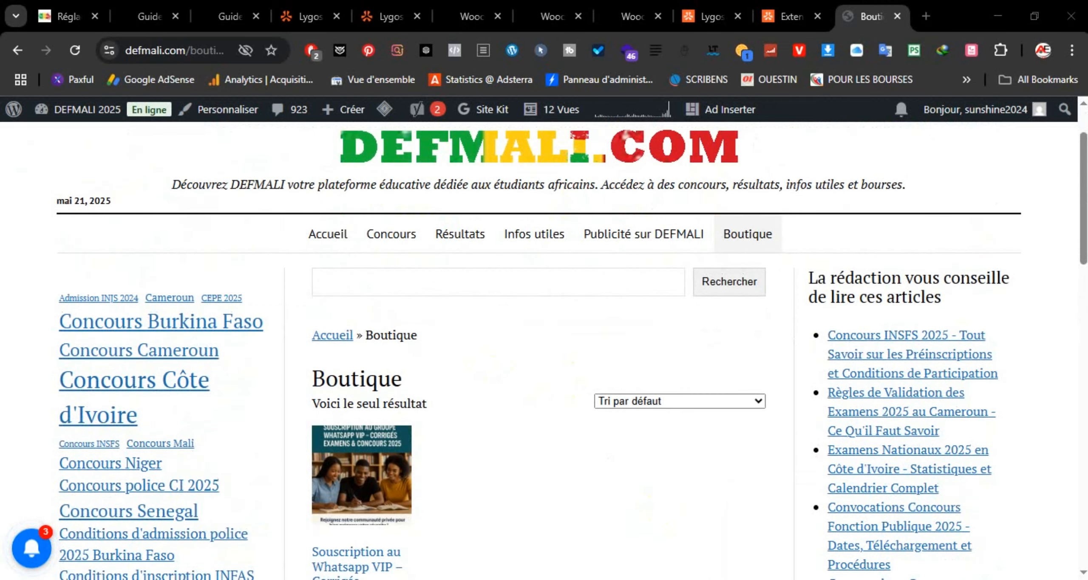
click(774, 577)
Step: Review lygospayment-gateway.php from its author header line down to the init_form_fields api_key entry
scroll(510, 355, up, 3)
scroll(508, 356, up, 2)
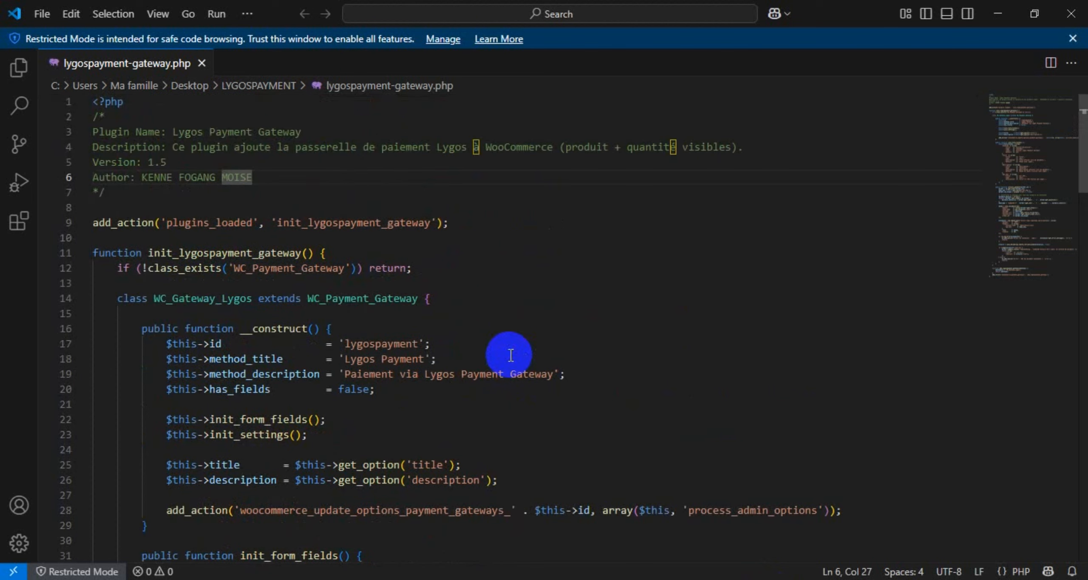
scroll(529, 272, down, 3)
scroll(531, 281, up, 3)
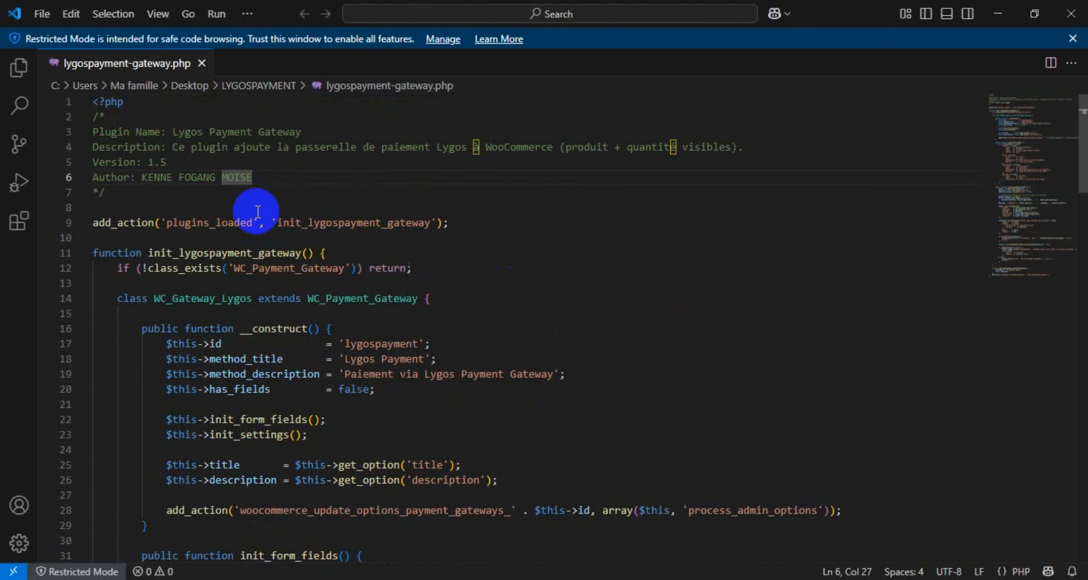
drag(258, 193, 147, 177)
scroll(498, 339, down, 9)
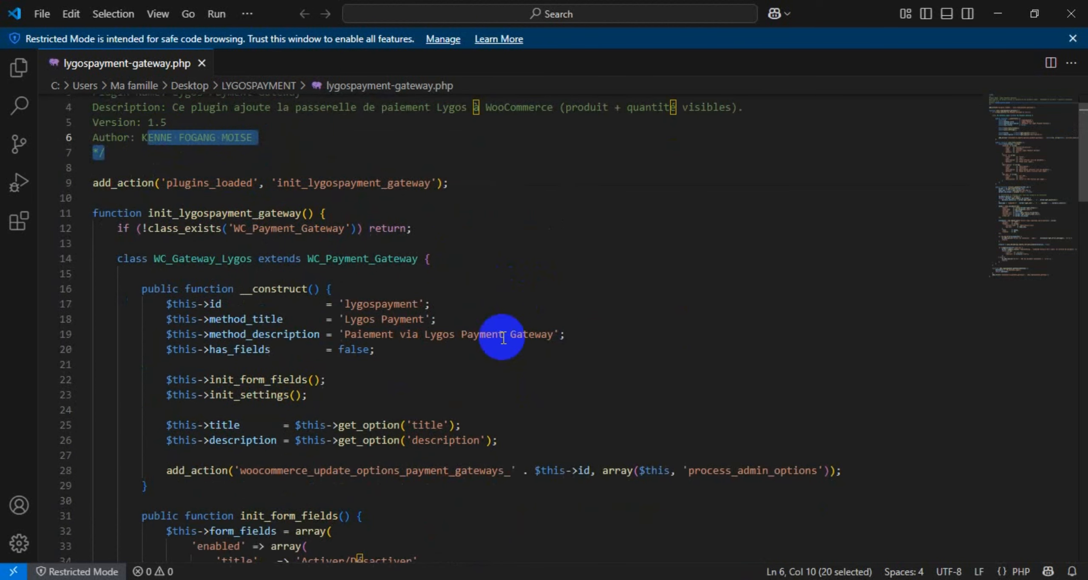
scroll(498, 340, down, 12)
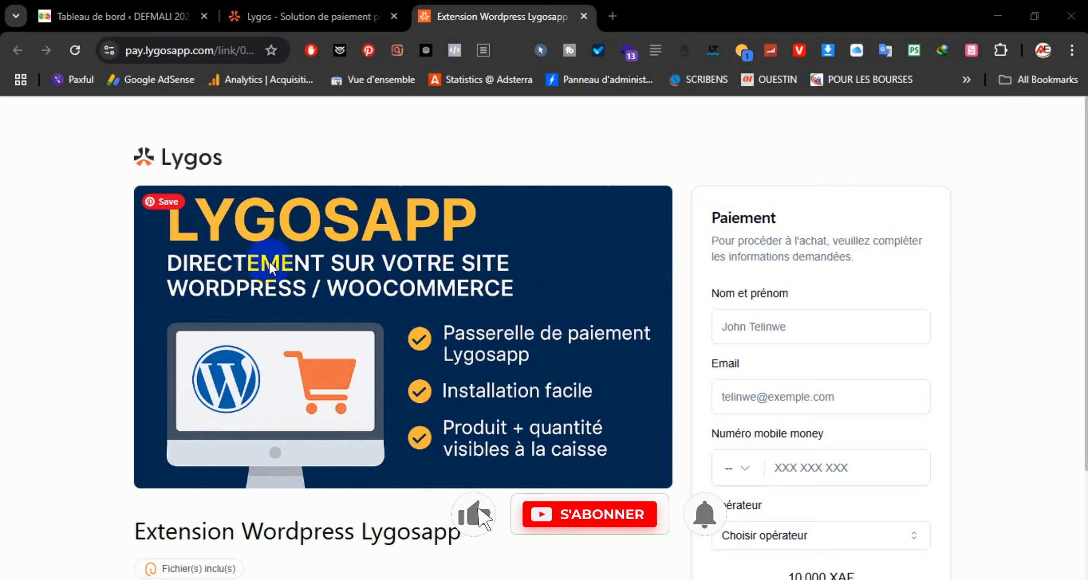
Step: Browse the 10 000 XAF Extension Wordpress Lygosapp payment page, then go back to the WordPress dashboard
scroll(71, 241, down, 2)
scroll(72, 242, down, 1)
scroll(72, 244, up, 2)
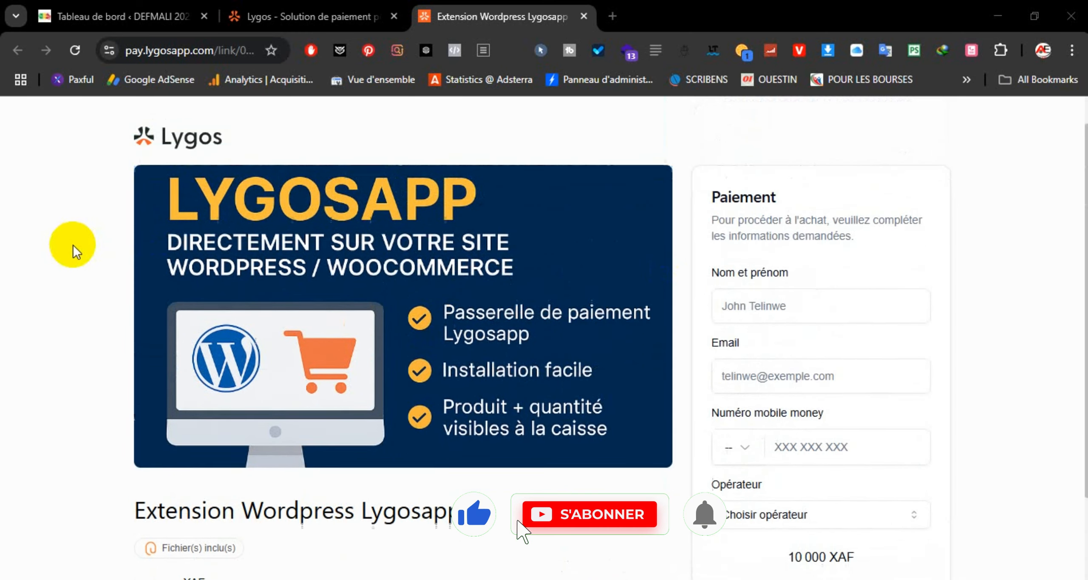
scroll(76, 249, down, 1)
scroll(98, 266, up, 1)
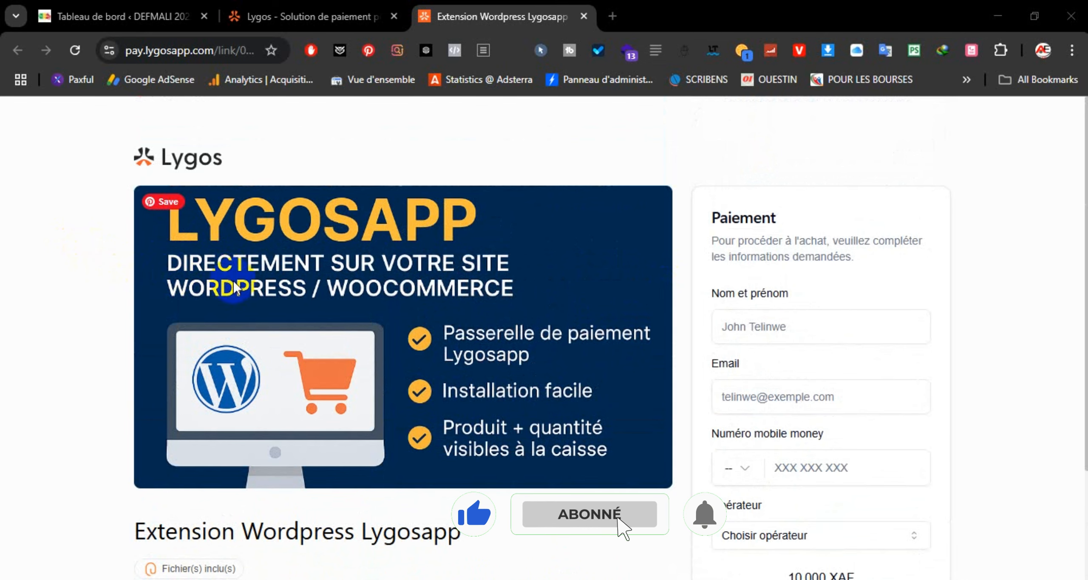
scroll(279, 262, down, 3)
scroll(279, 286, up, 3)
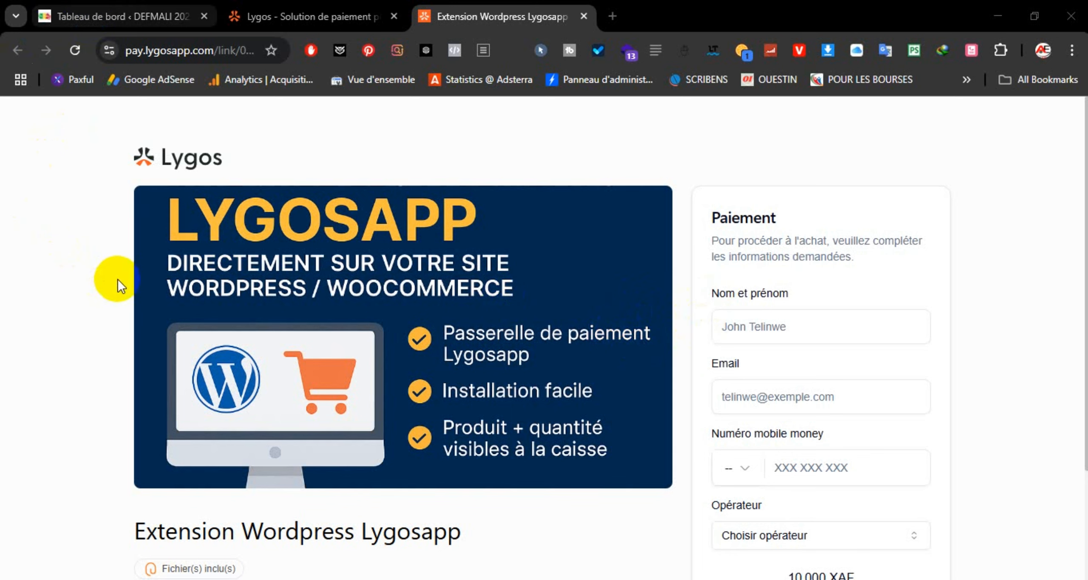
click(124, 16)
Step: Go to the Extensions > Ajouter une extension > Téléverser upload form
scroll(64, 272, down, 3)
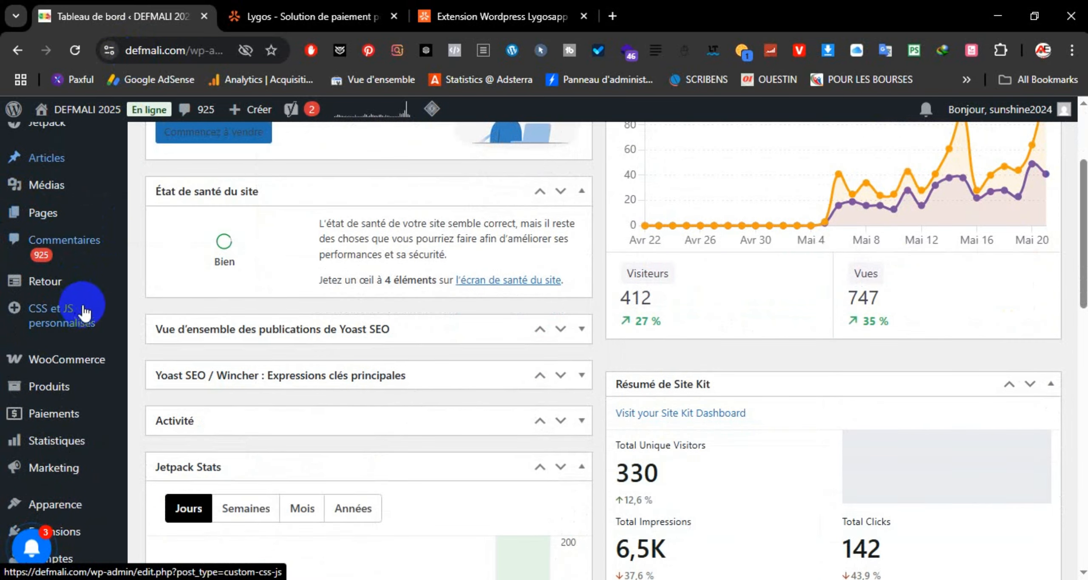
scroll(73, 316, down, 5)
mouse_move(64, 321)
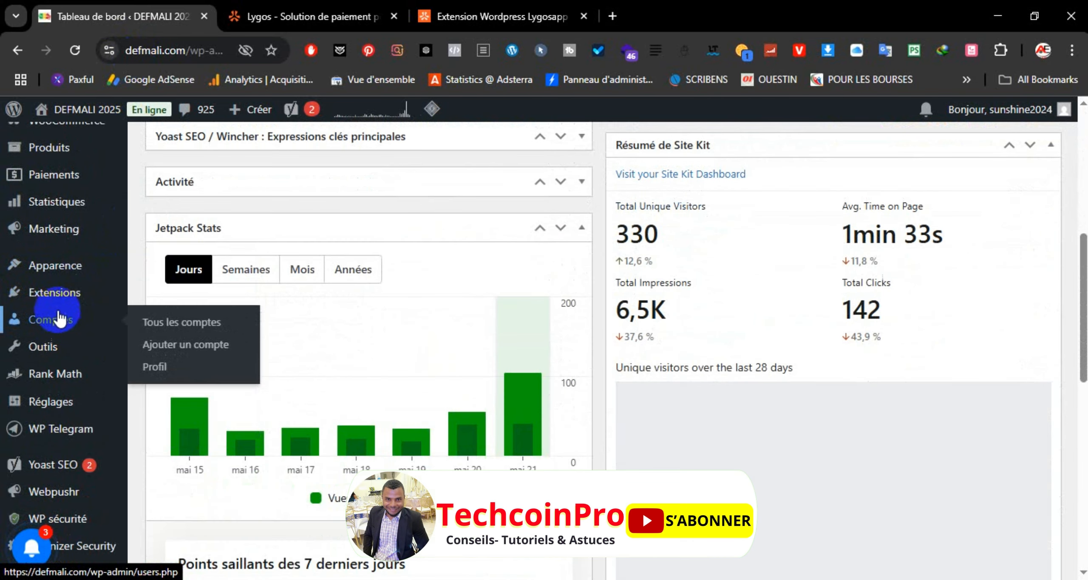
mouse_move(55, 294)
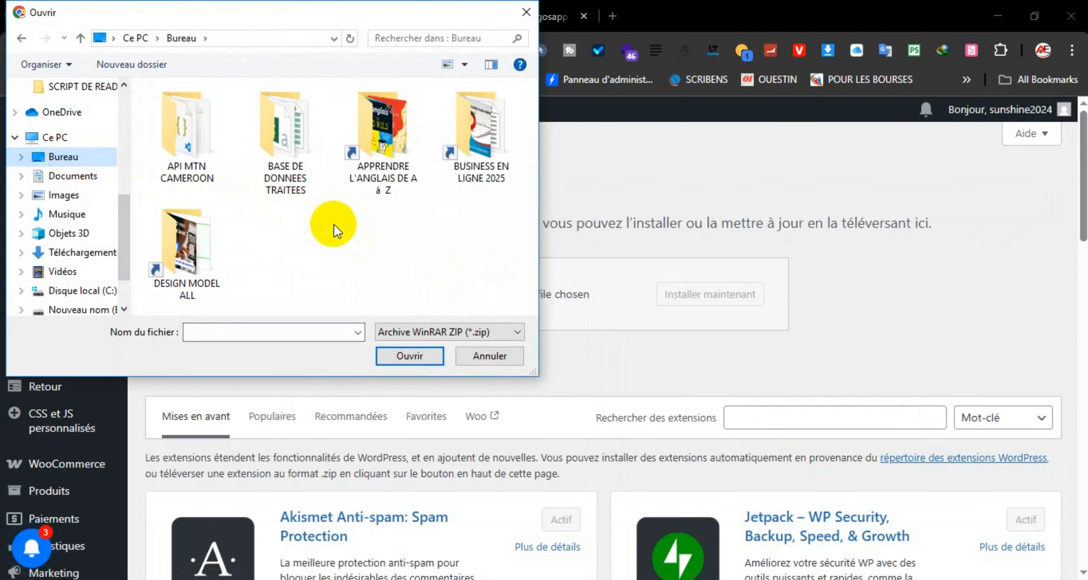
scroll(340, 228, down, 5)
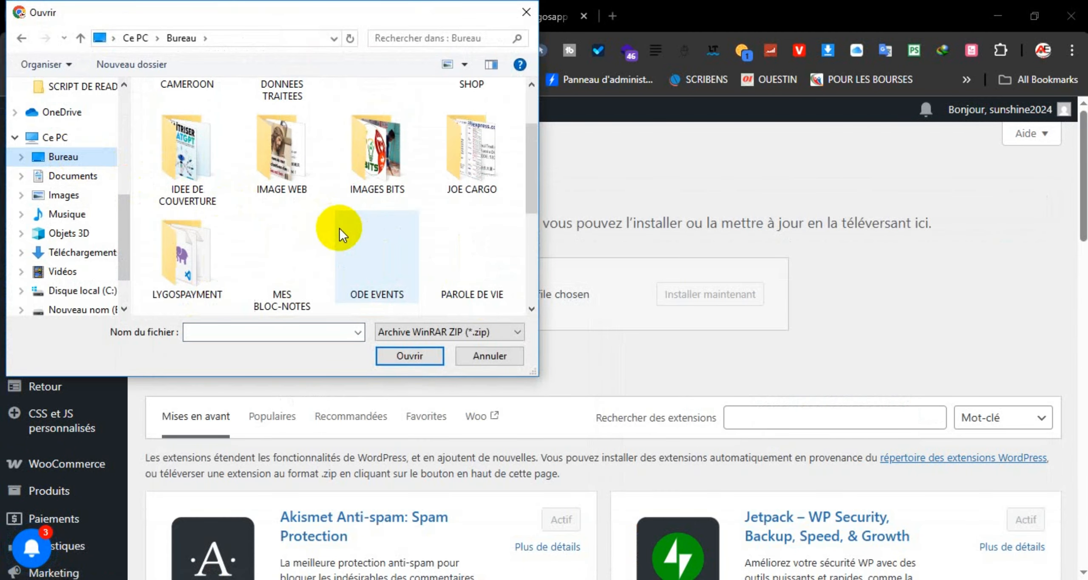
scroll(338, 227, up, 2)
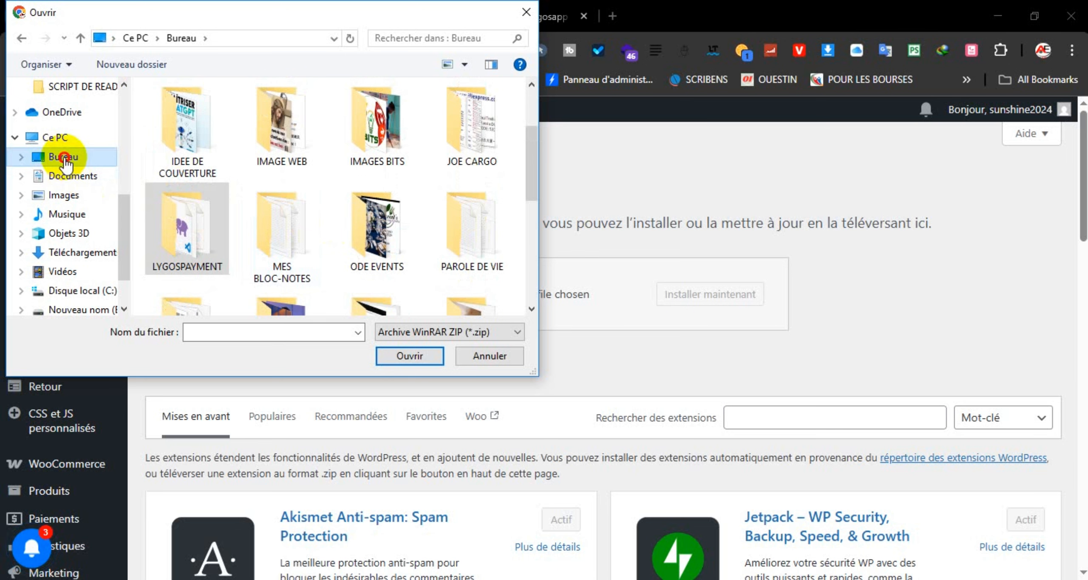
Step: Choose lygospayment-gateway-produit-quantite.zip from the LYGOSPAYMENT folder as the upload file
click(194, 254)
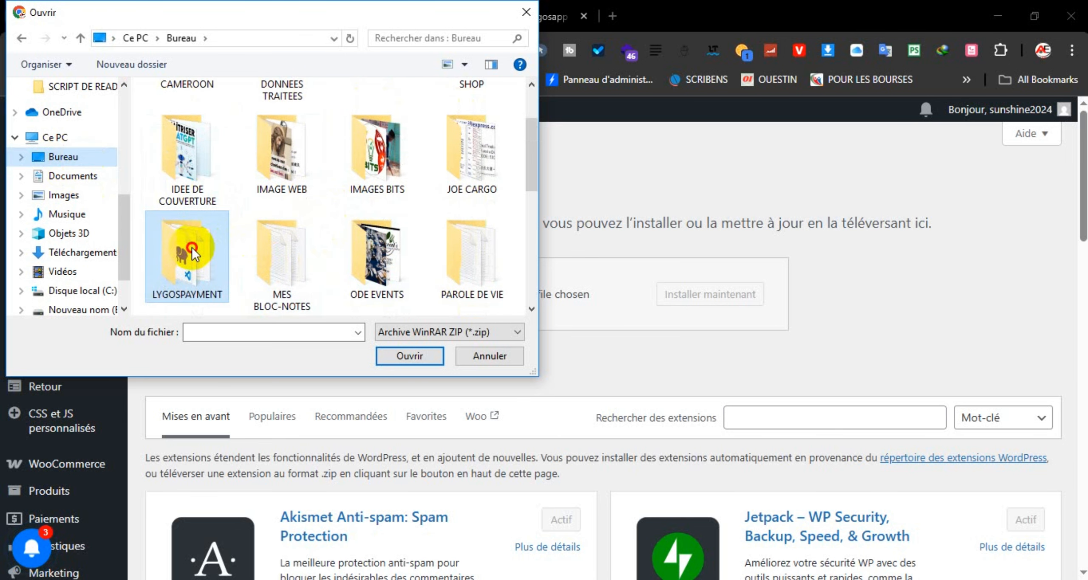
double_click(192, 247)
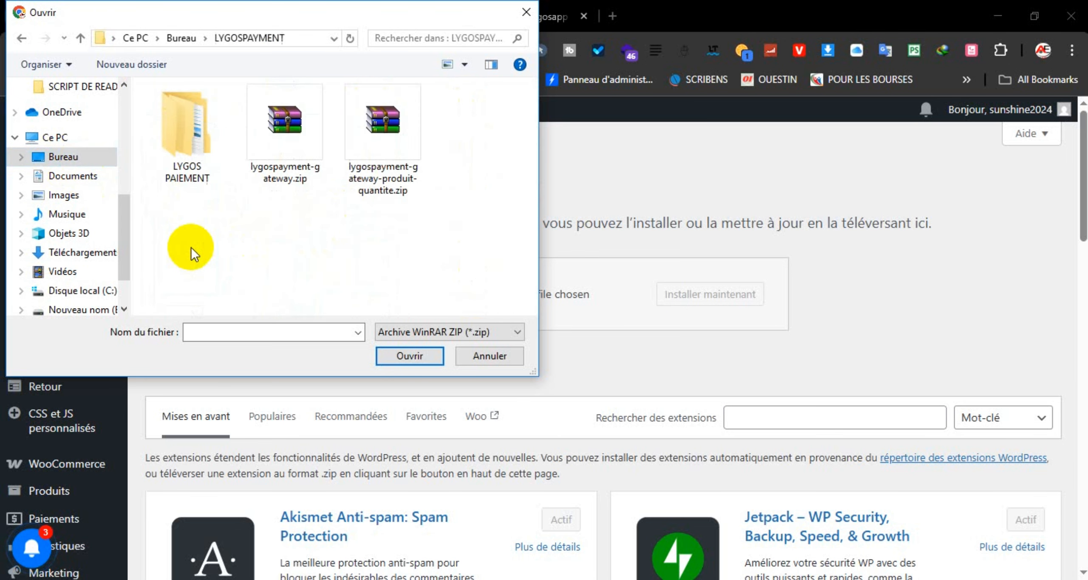
click(384, 152)
click(405, 351)
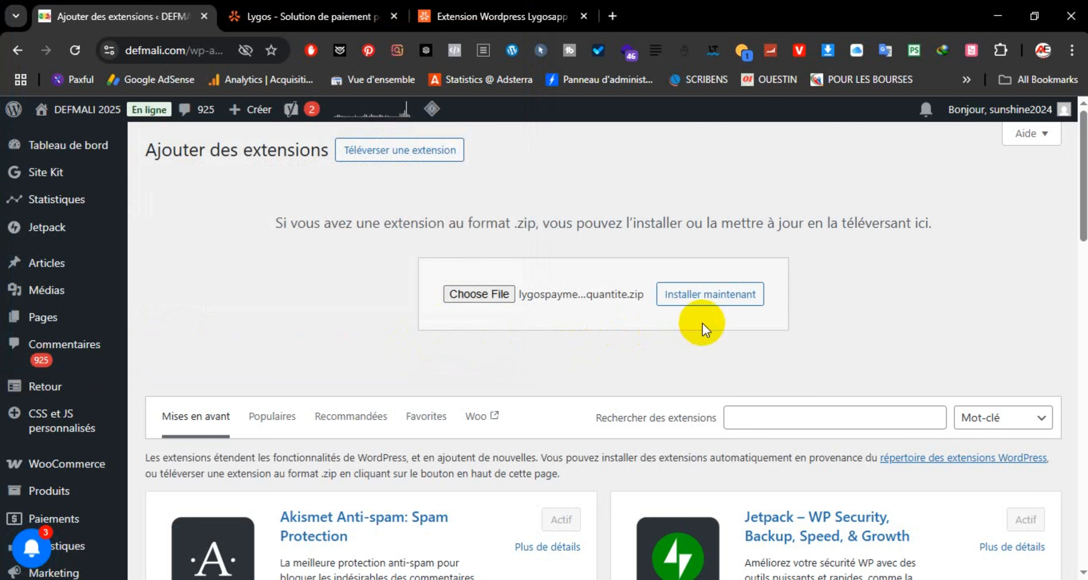
Step: Install and activate the uploaded Lygos gateway plugin, then switch to the Lygos merchant dashboard
click(709, 296)
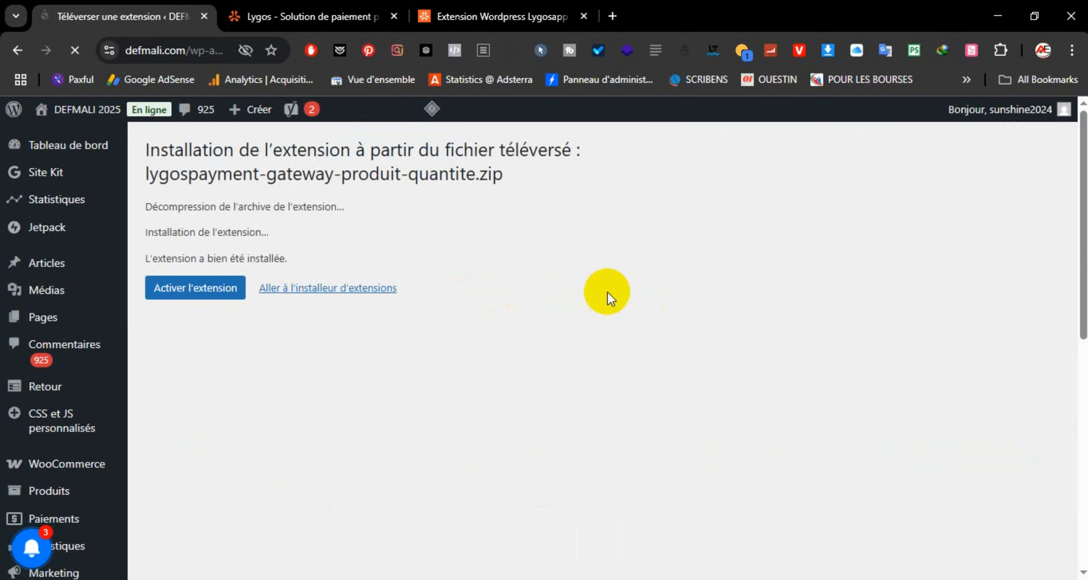
click(187, 295)
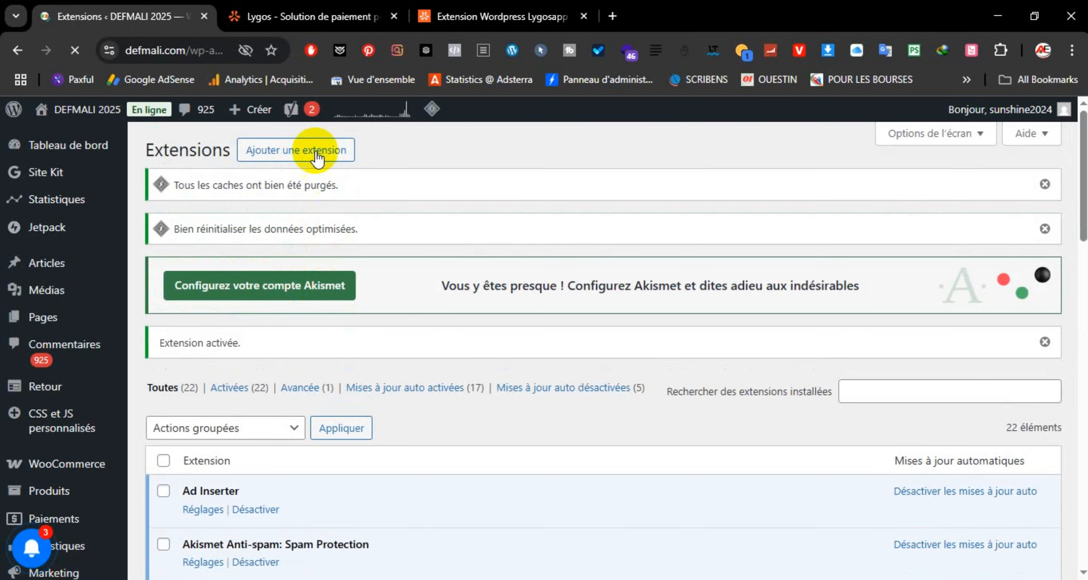
click(299, 15)
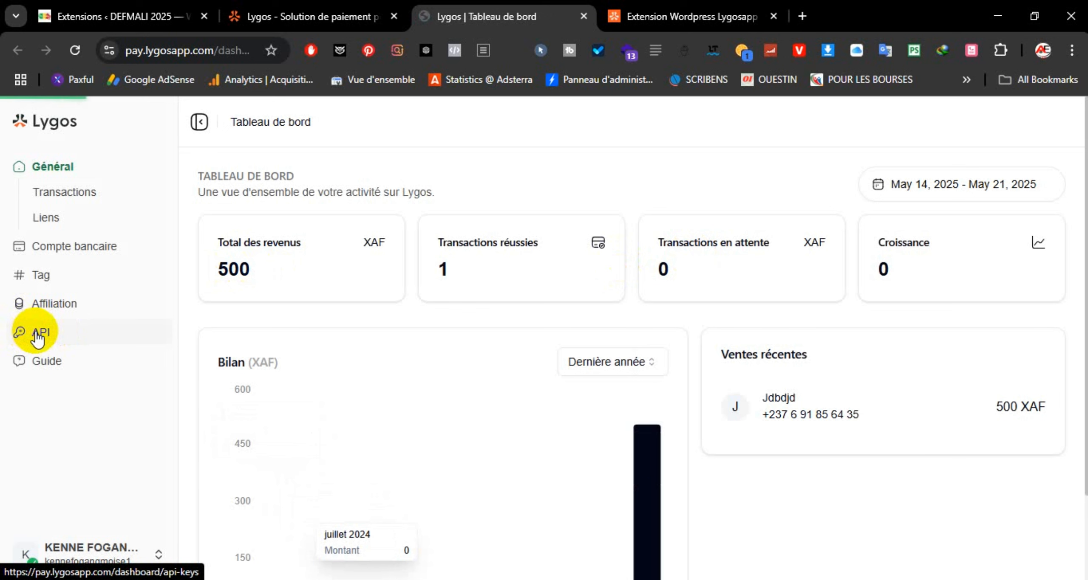
Step: On the Lygos API page, create a key named 'nom' and copy it to the clipboard
click(37, 335)
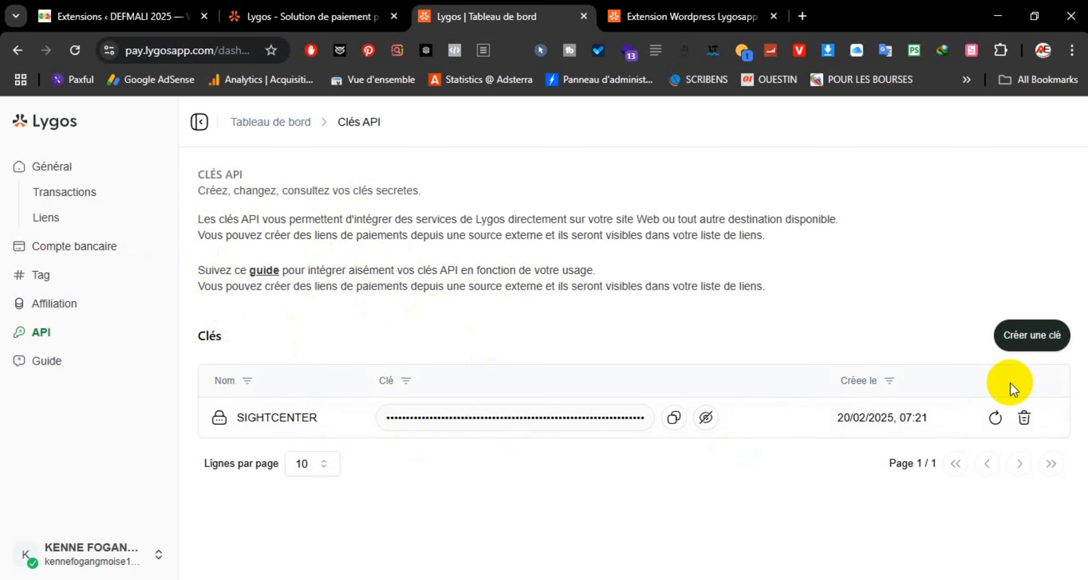
click(1029, 348)
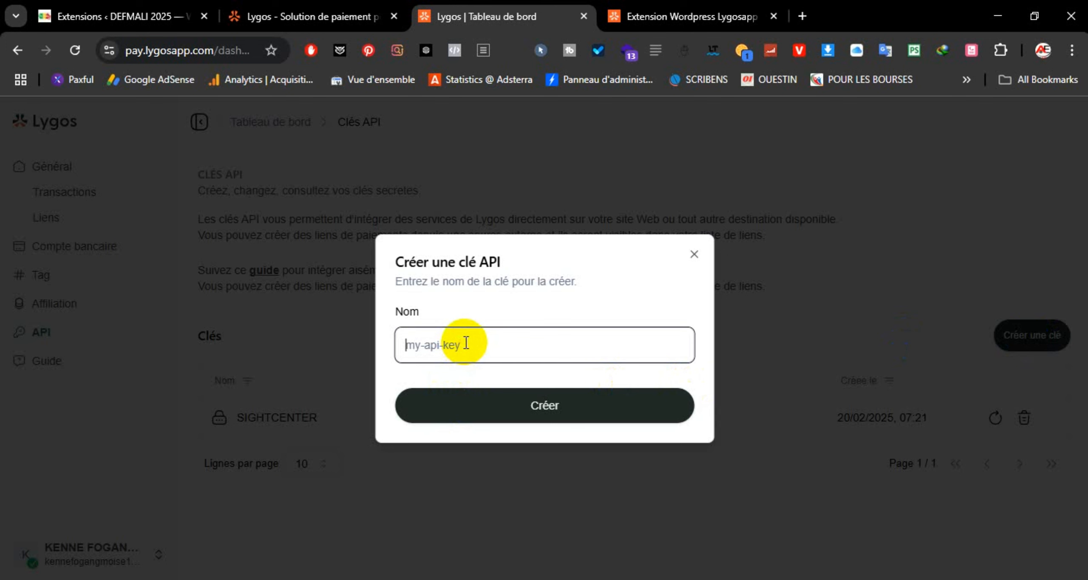
click(466, 343)
text(nom)
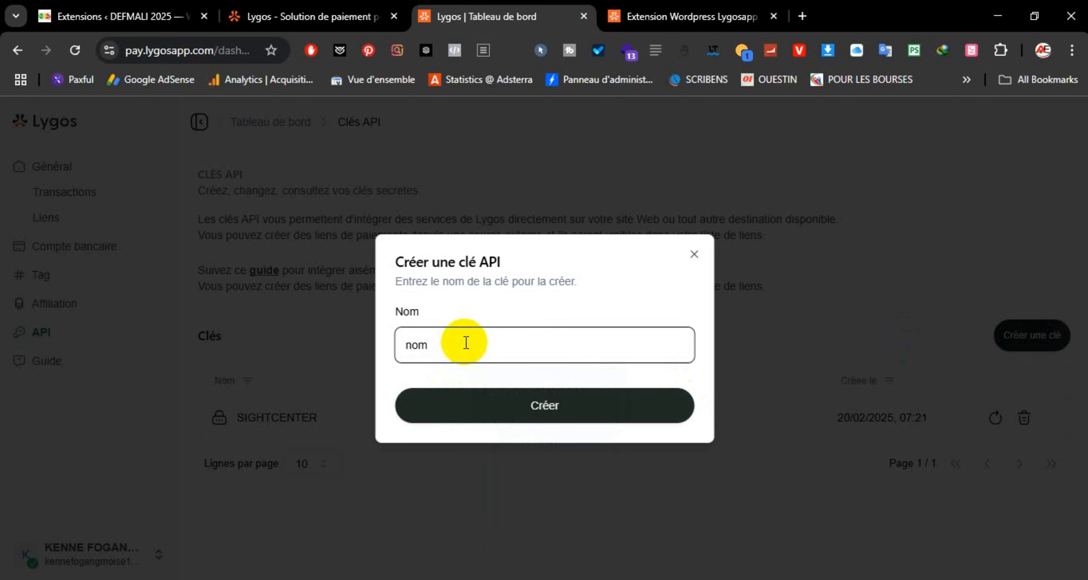
click(517, 406)
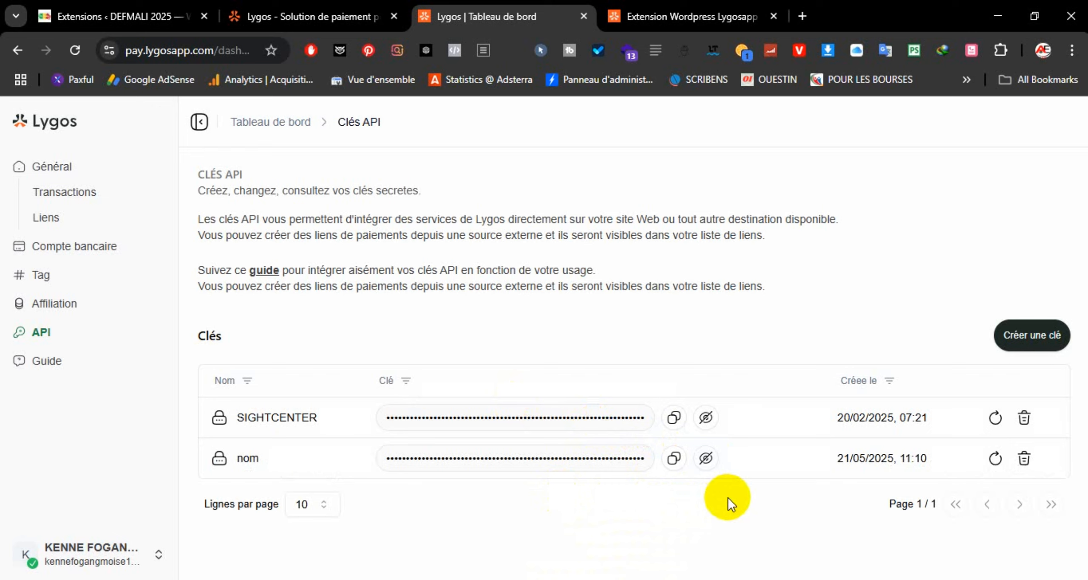
click(674, 464)
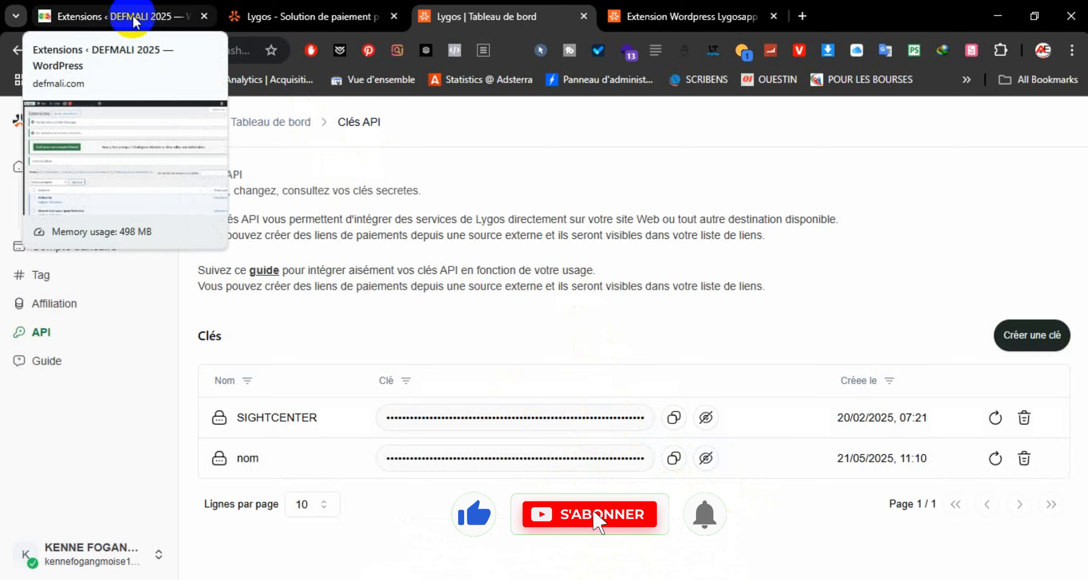
Step: Locate Lygos Payment under Fournisseurs de paiement in the WordPress Paiements settings
click(130, 28)
scroll(59, 291, down, 1)
scroll(59, 291, down, 10)
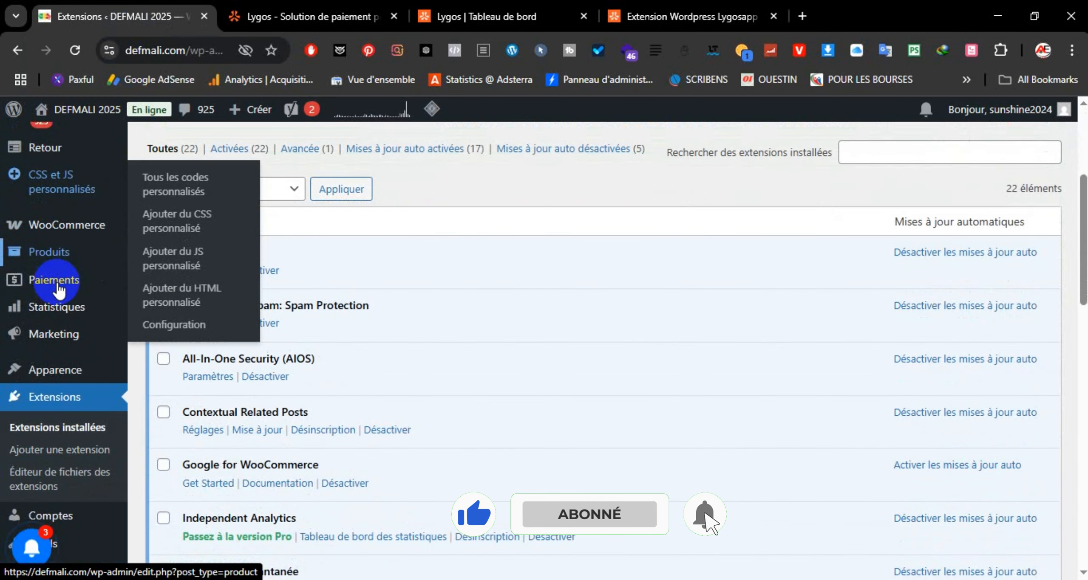
scroll(55, 284, up, 4)
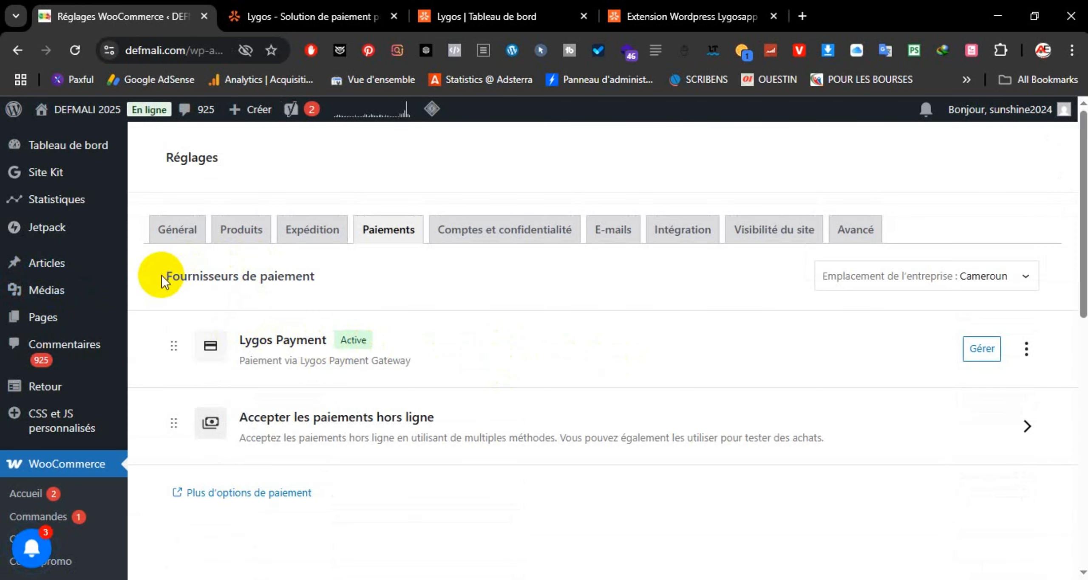
drag(166, 277, 325, 285)
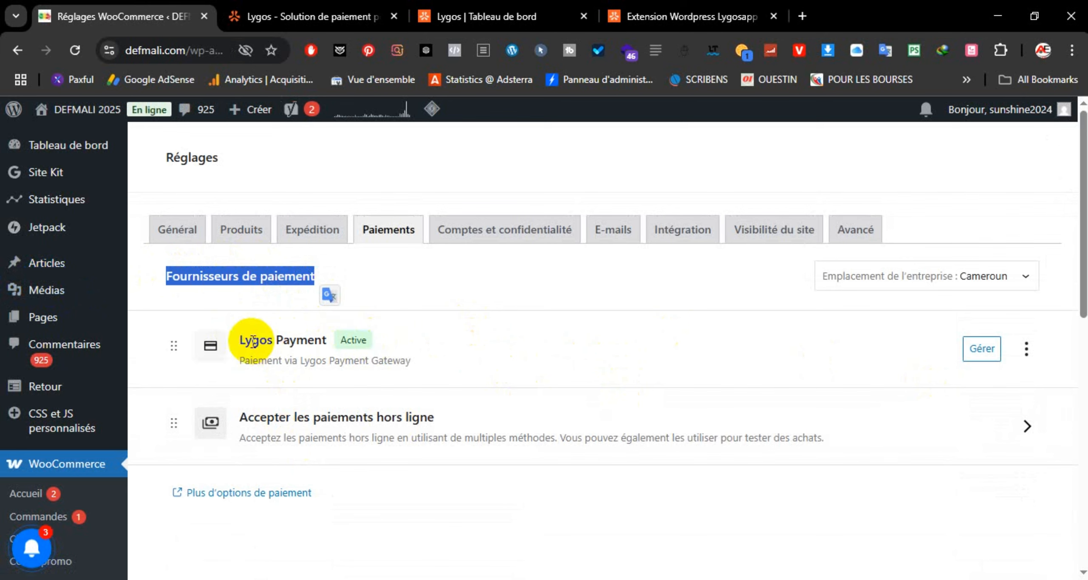
drag(233, 342, 432, 345)
Step: Open the Lygos Payment settings and review the PAYER AVEC LYGOS title and description fields
click(981, 349)
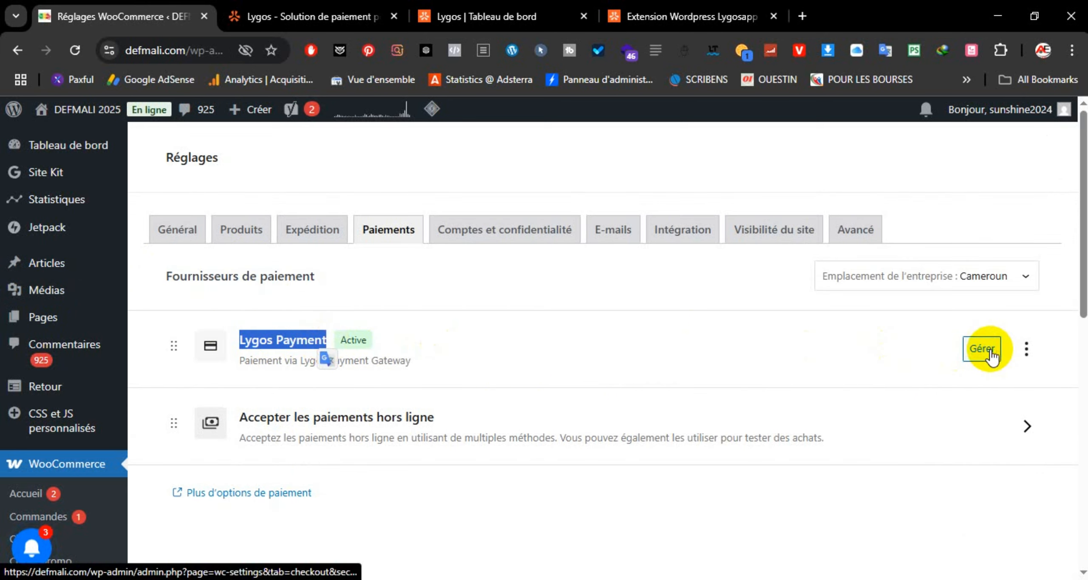
scroll(810, 325, down, 3)
scroll(808, 251, up, 1)
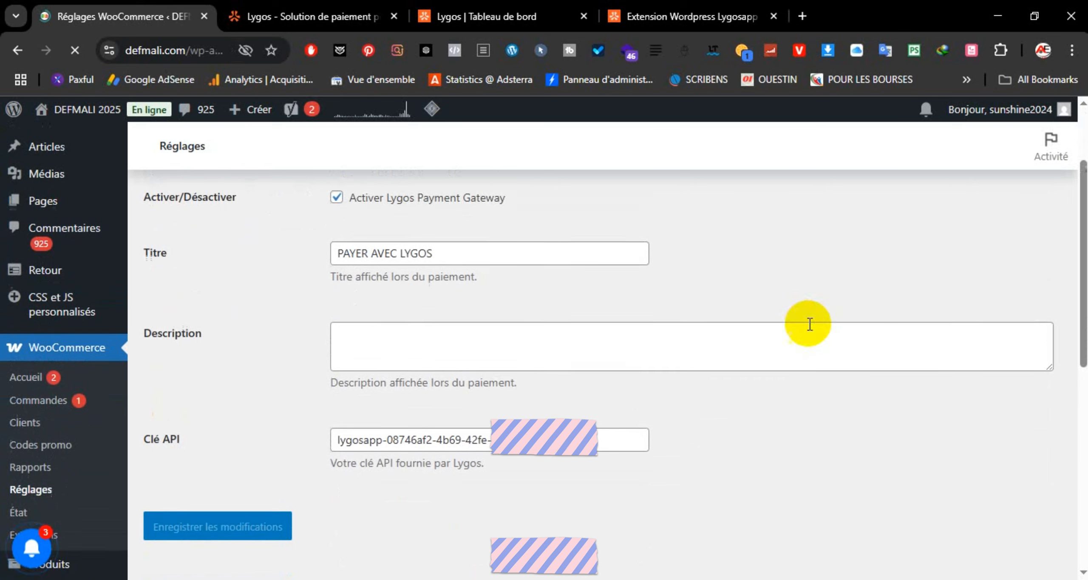
click(507, 289)
drag(449, 291, 329, 294)
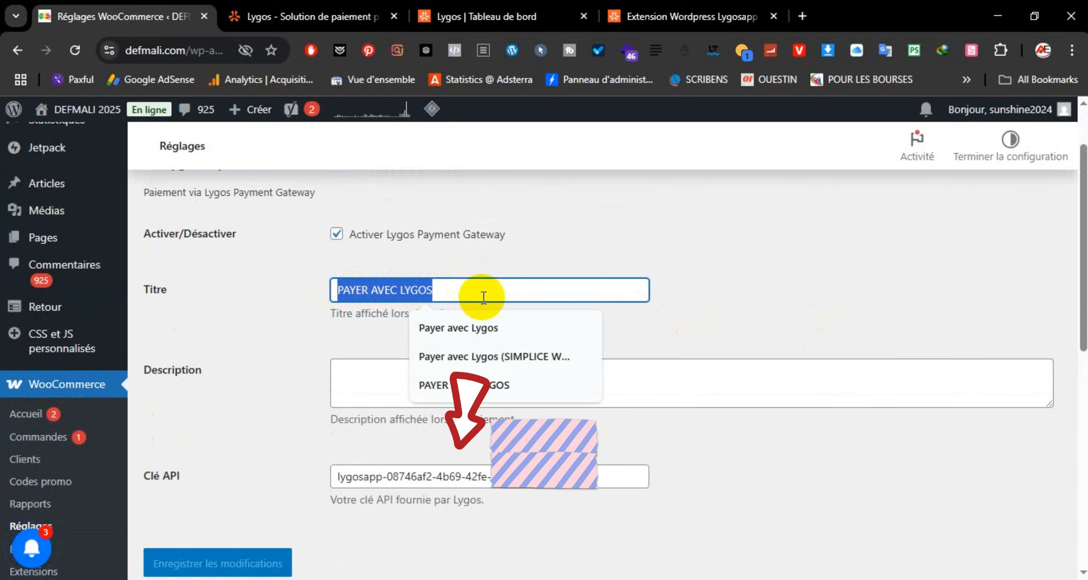
click(650, 381)
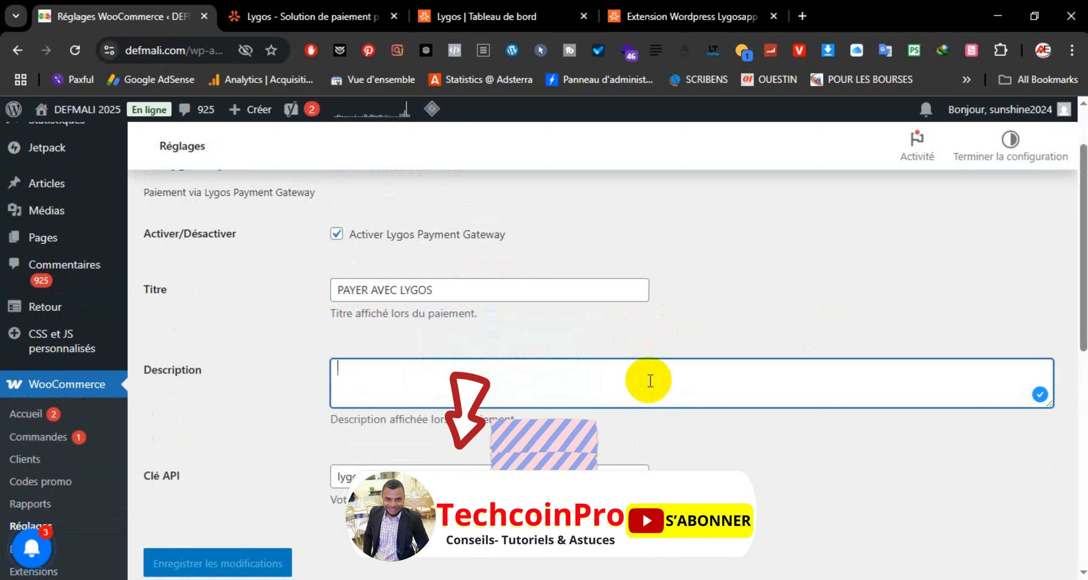
Step: Replace the Clé API contents with the pasted new key and save the settings
drag(595, 398, 257, 401)
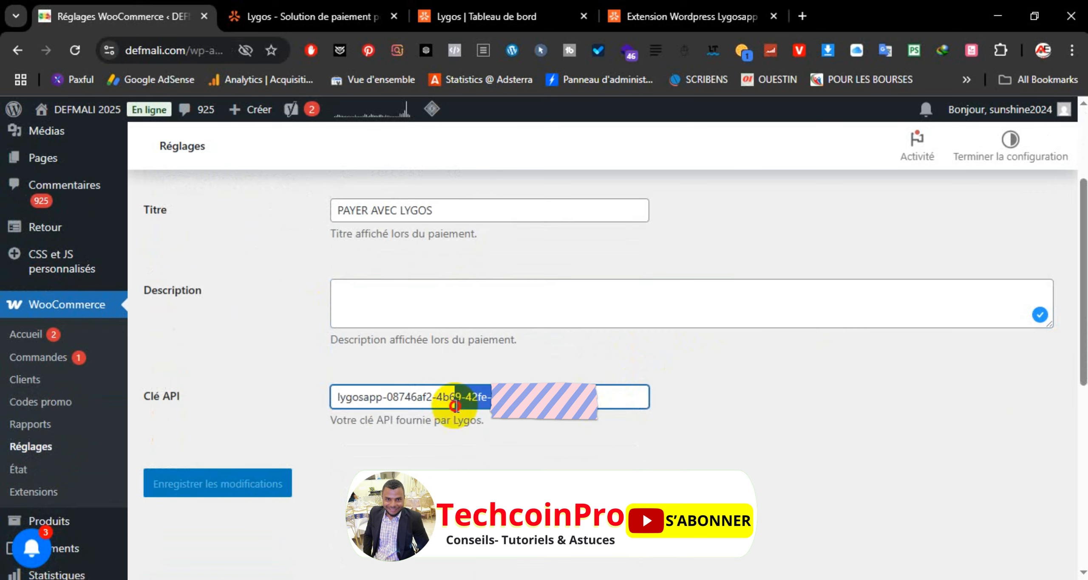
key(BackSpace)
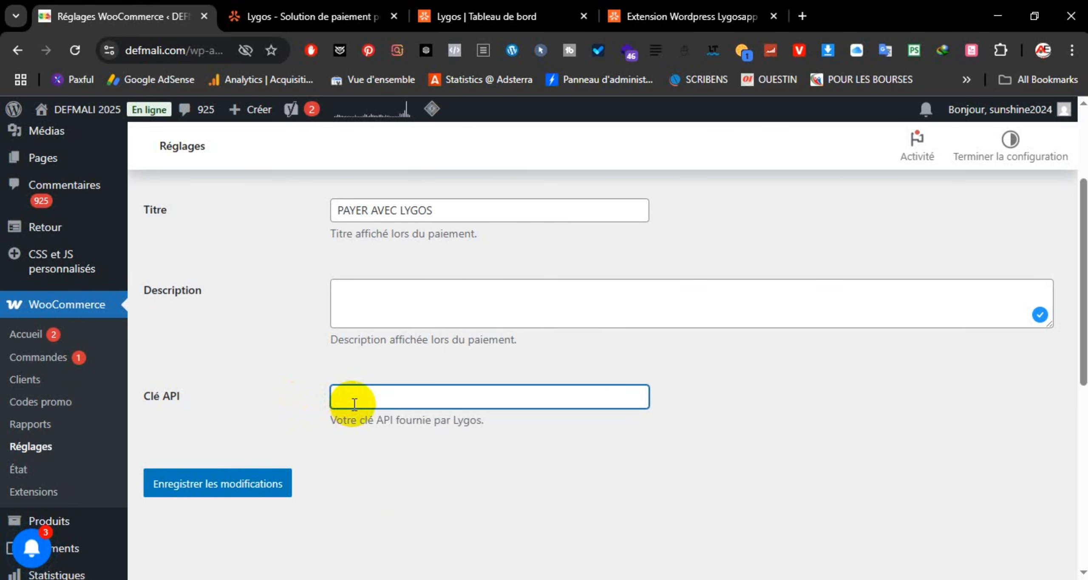
key(ctrl+v)
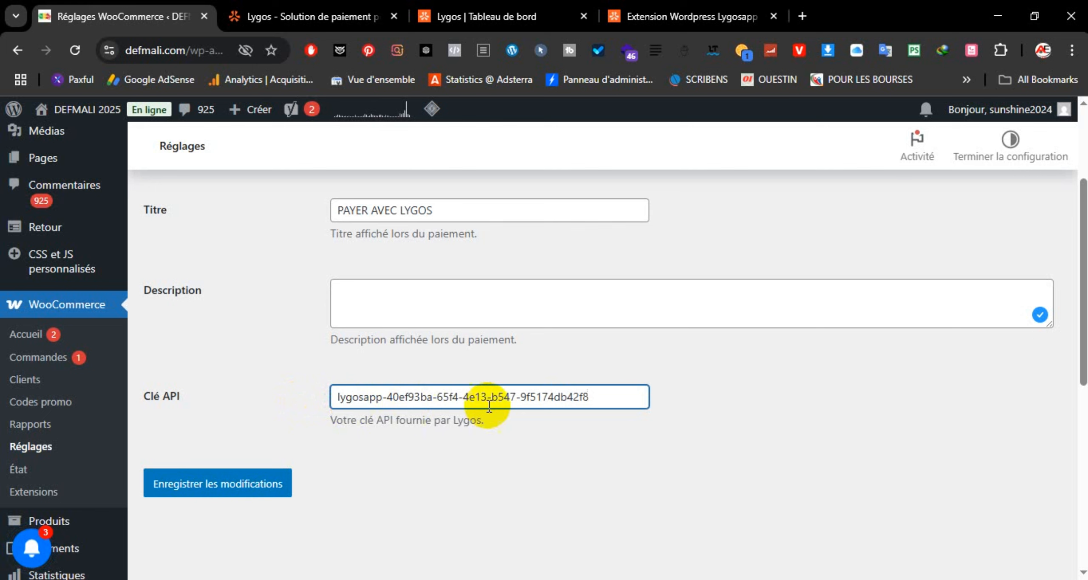
click(229, 491)
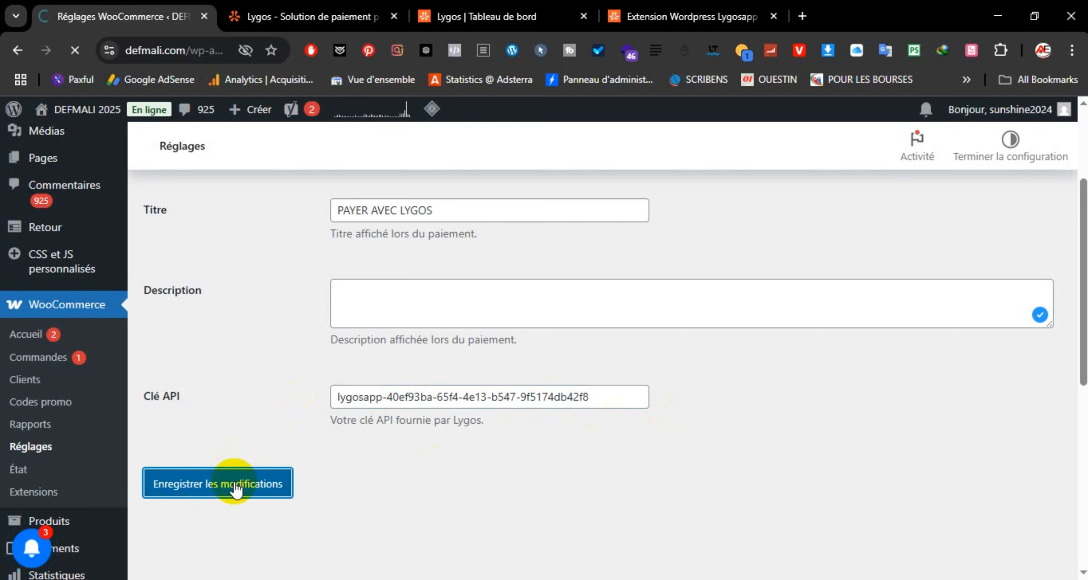
scroll(371, 430, up, 2)
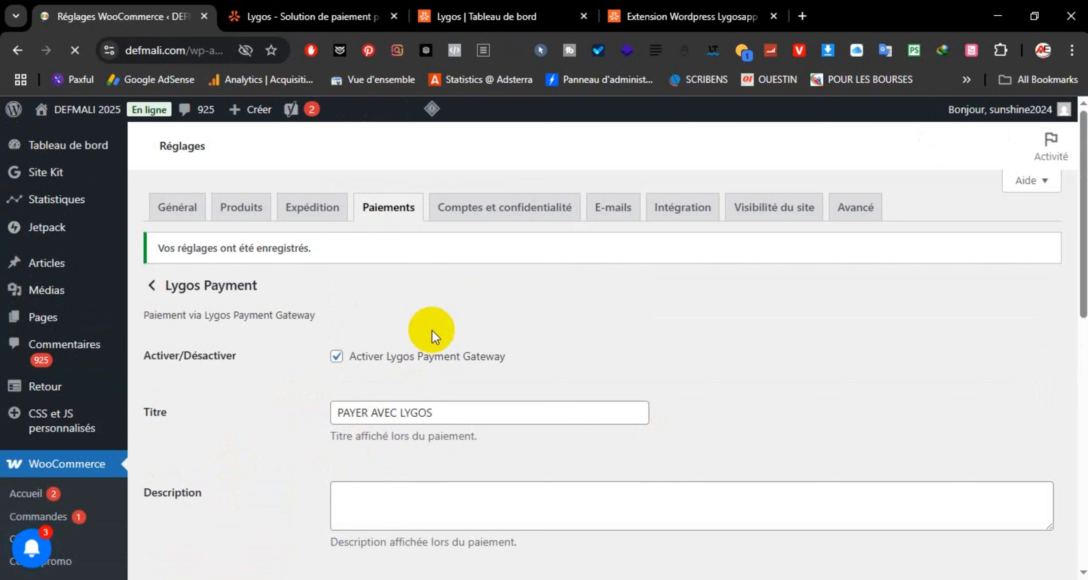
Step: Dismiss the Créer une clé API form, recopy the 'nom' key, and return to WordPress
click(522, 14)
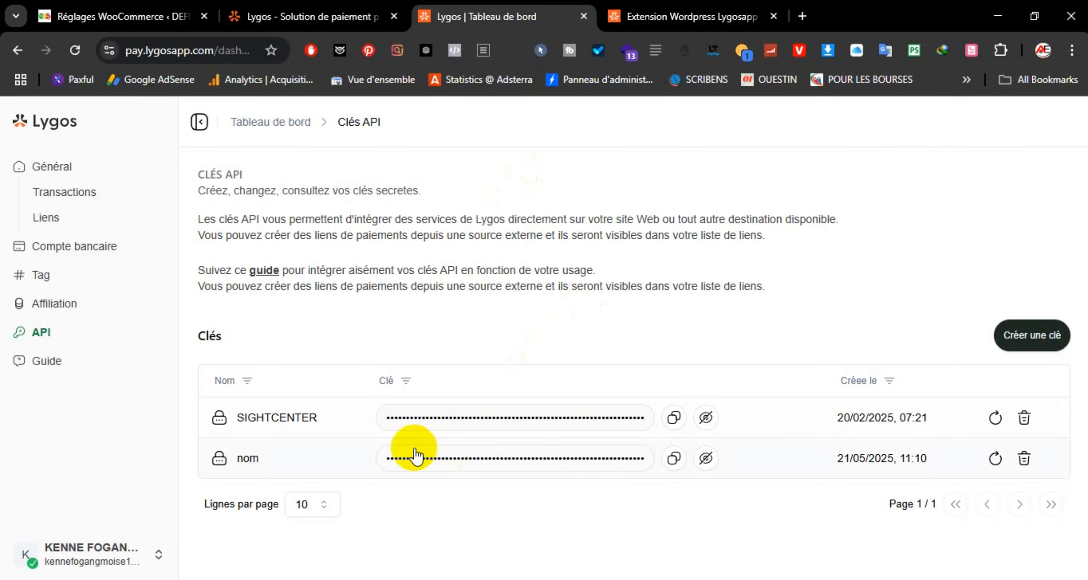
click(1030, 336)
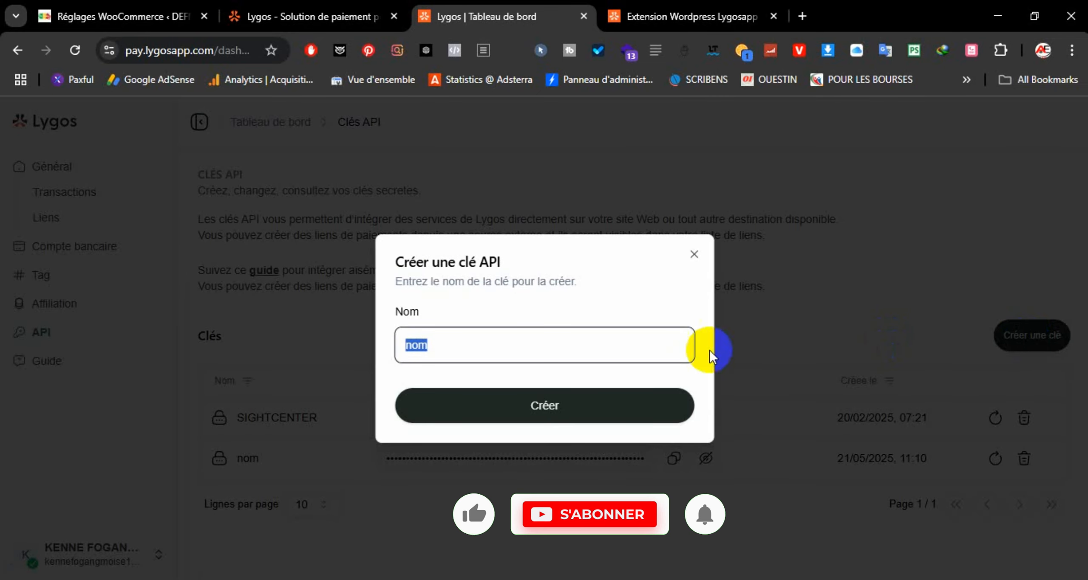
click(695, 256)
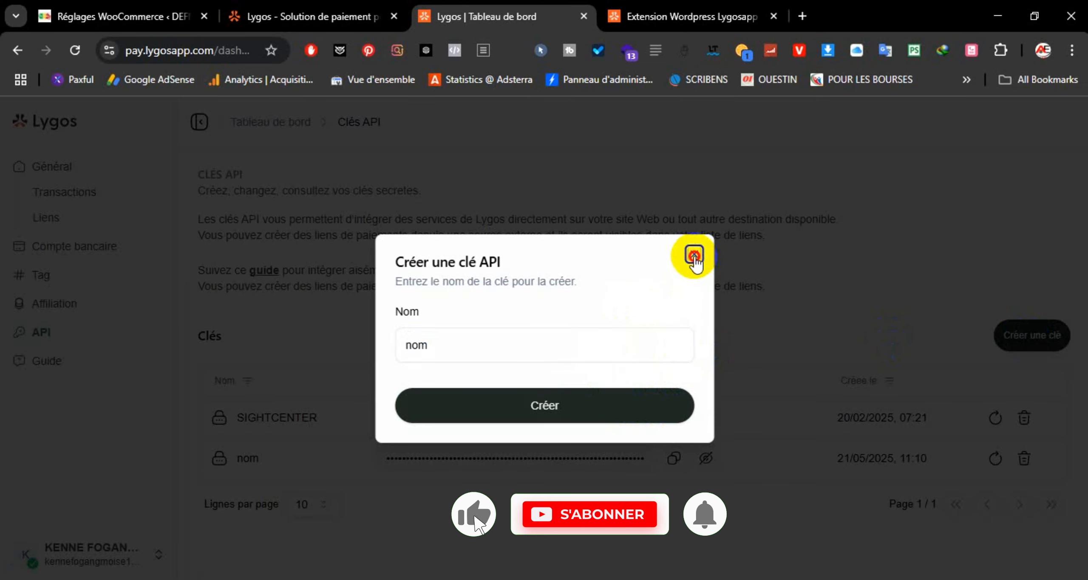
click(673, 458)
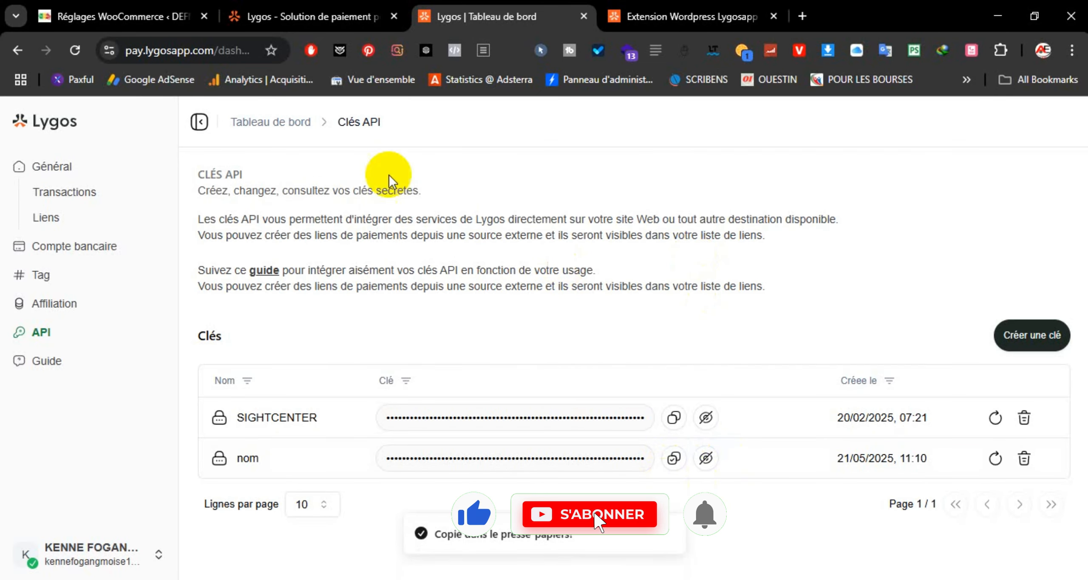
click(128, 17)
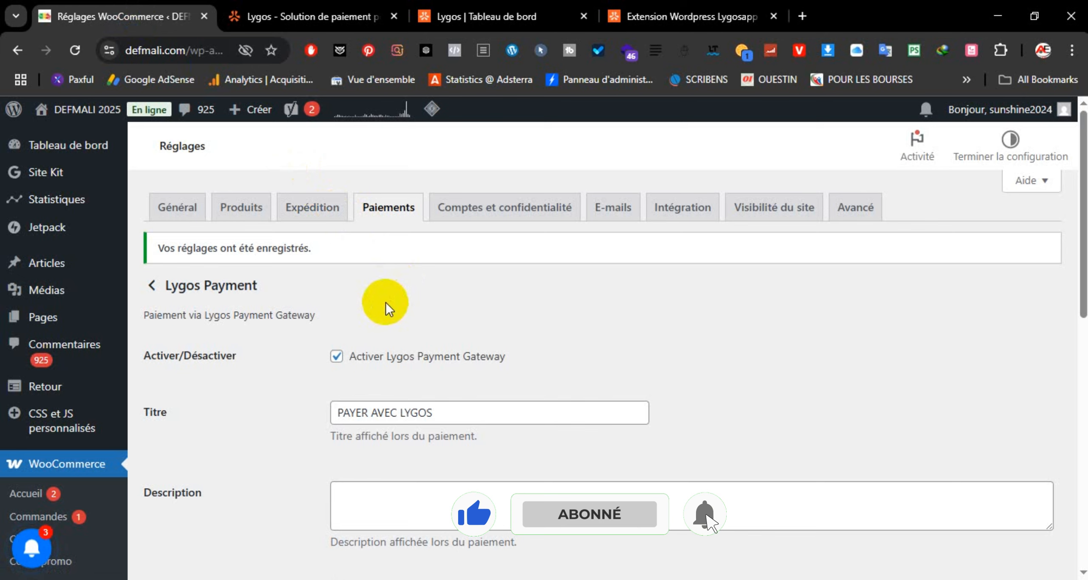
Step: Check the saved API key in the Lygos Payment settings, then scroll back to the top
scroll(382, 315, down, 5)
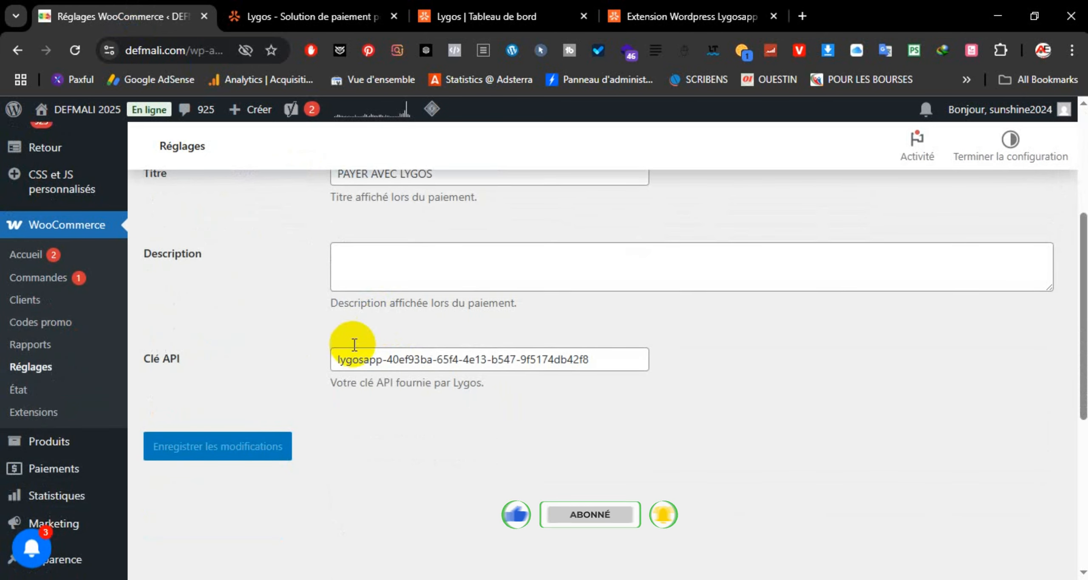
drag(337, 359, 621, 366)
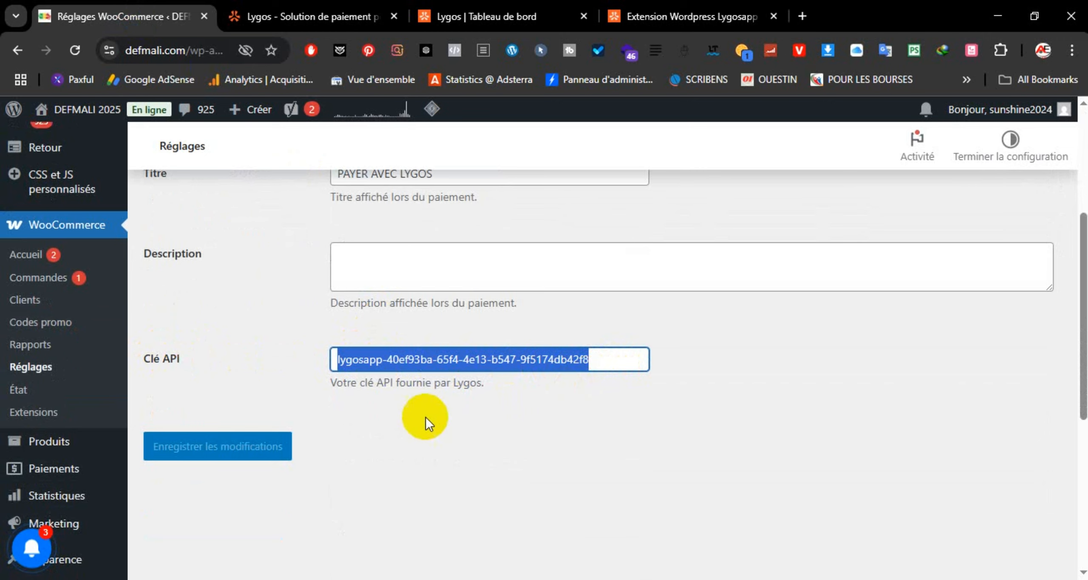
click(427, 434)
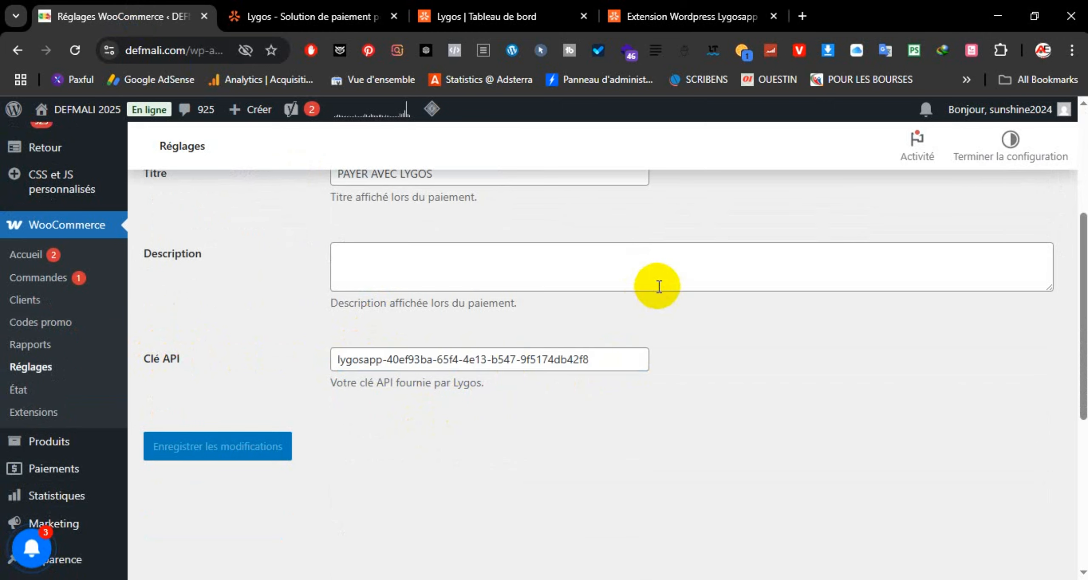
scroll(697, 284, up, 8)
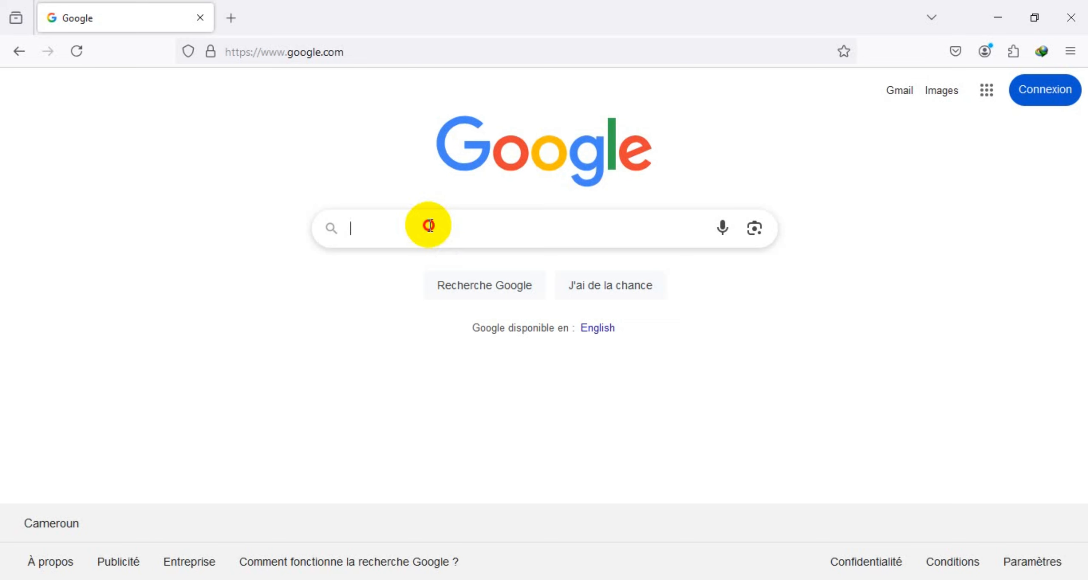
Step: Search Google for defmali.com and open the DEFMALI 2025 site from the results
click(426, 226)
text(de)
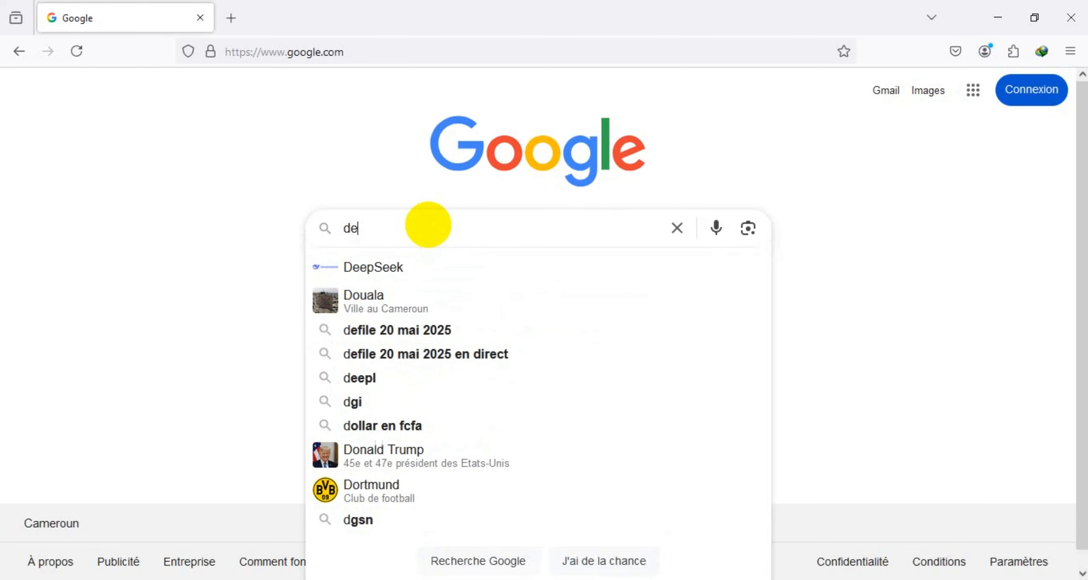
text(fmali.com)
key(Return)
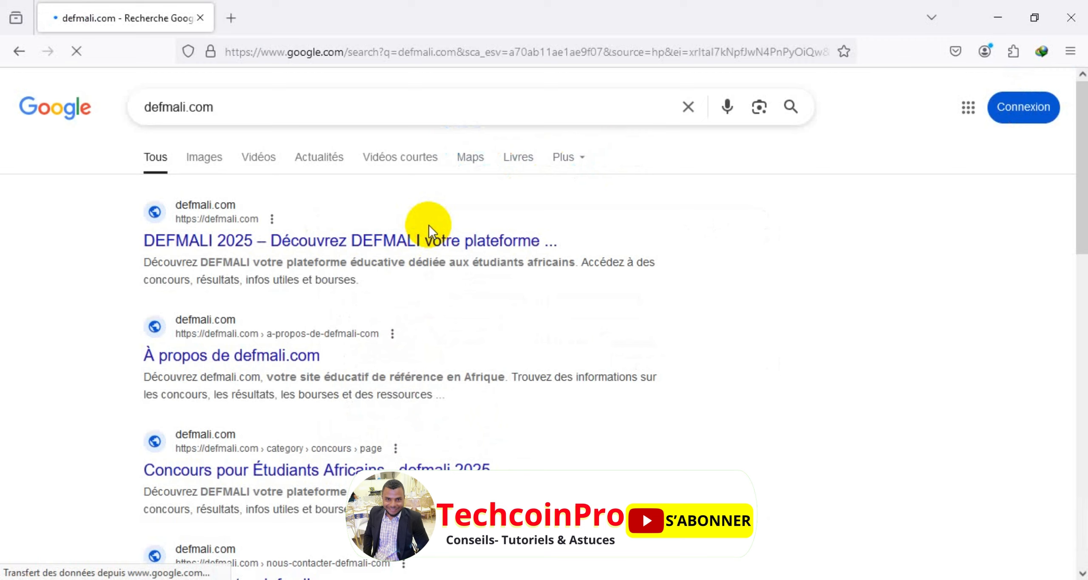
click(364, 243)
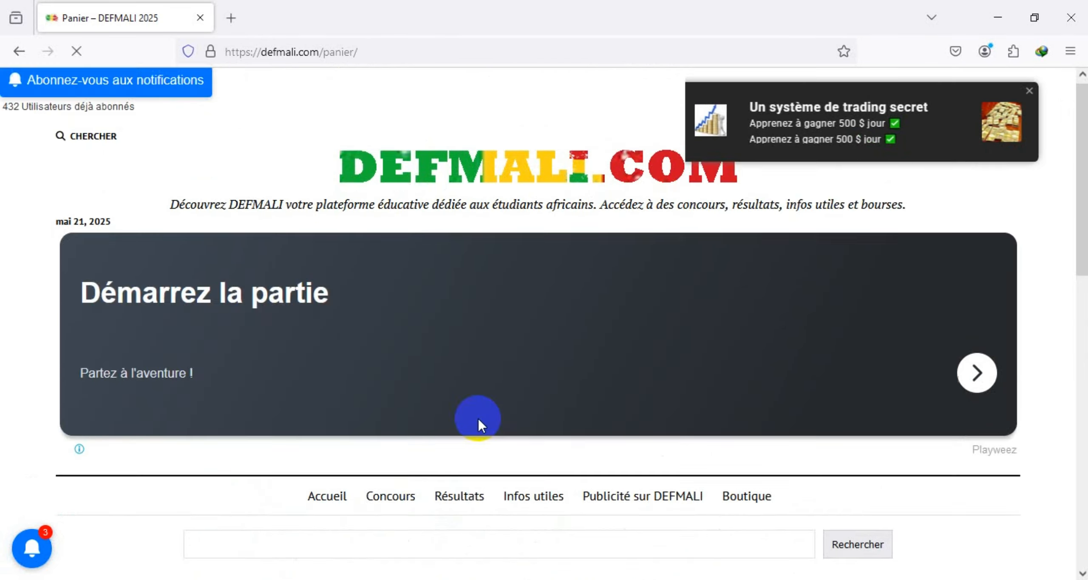
Step: Proceed from the DEFMALI cart to checkout with Valider la commande
scroll(478, 419, down, 3)
scroll(477, 419, down, 5)
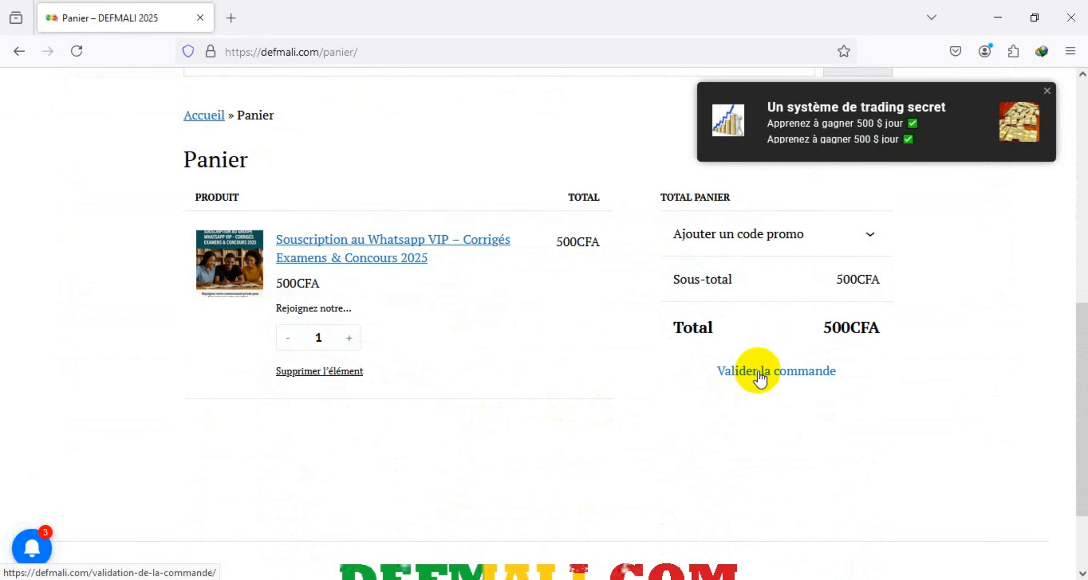
click(759, 374)
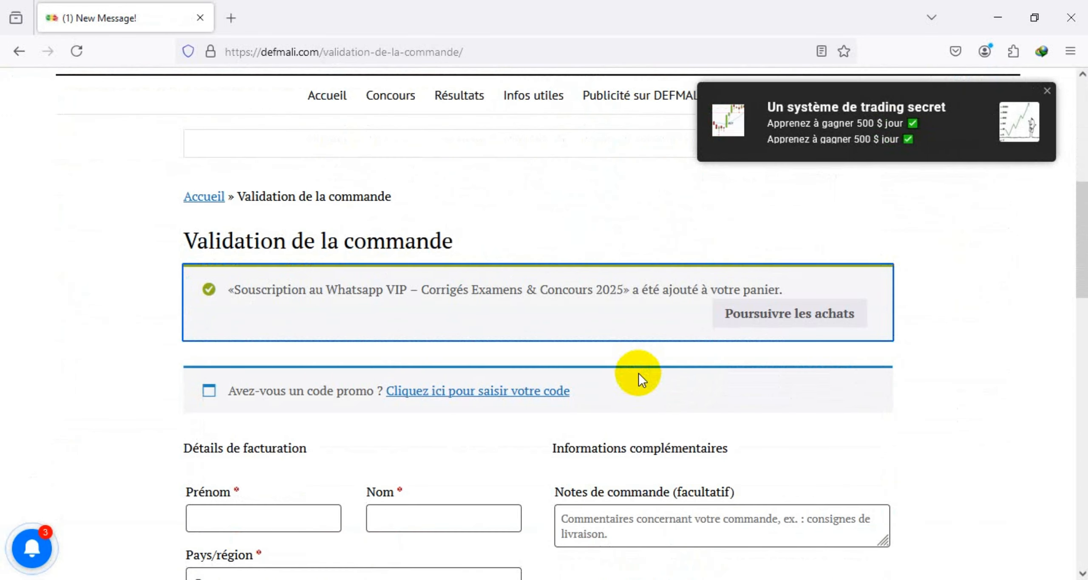
scroll(553, 317, down, 4)
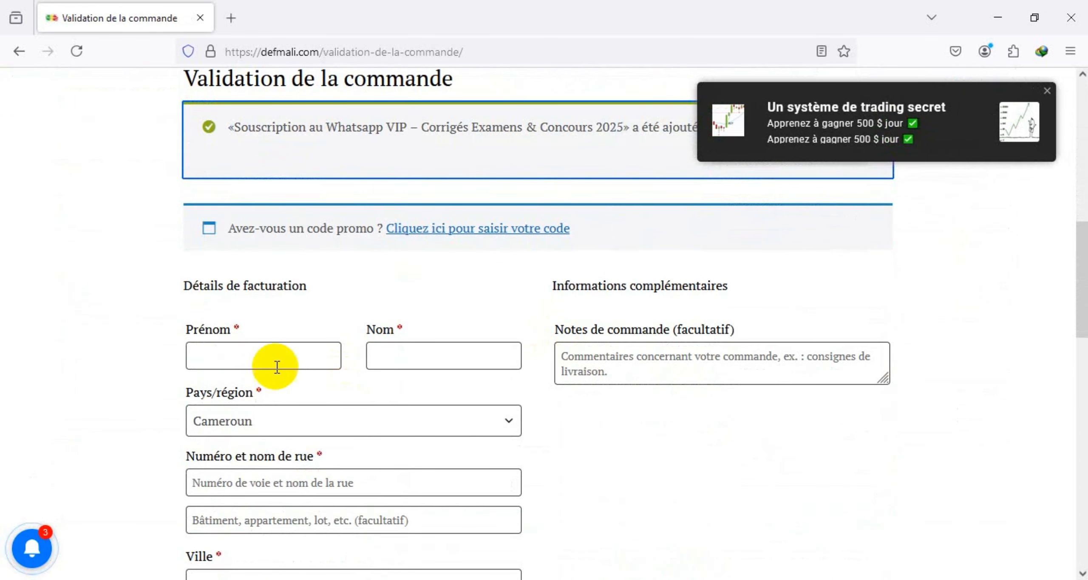
Step: Fill the billing first name, last name, next field and street address with test text
click(246, 358)
text(dfsdfsd)
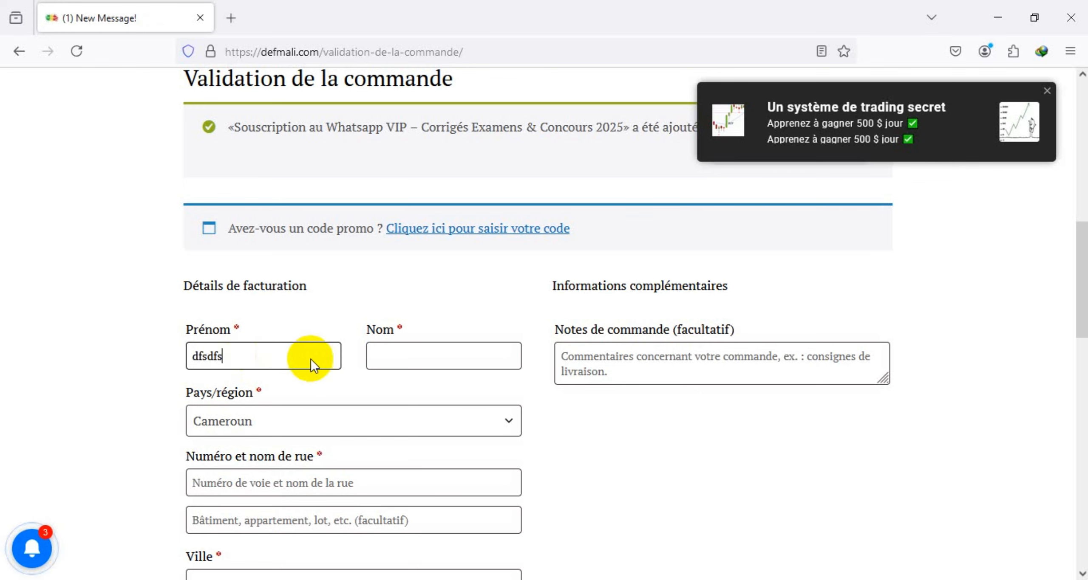
click(418, 356)
text(dfsdfs)
scroll(323, 399, down, 2)
click(318, 402)
text(dfsdfs)
click(297, 440)
text(sdfsdf)
Step: Enter a test phone number and billing e-mail, then select PAYER AVEC LYGOS
scroll(289, 425, down, 2)
click(284, 422)
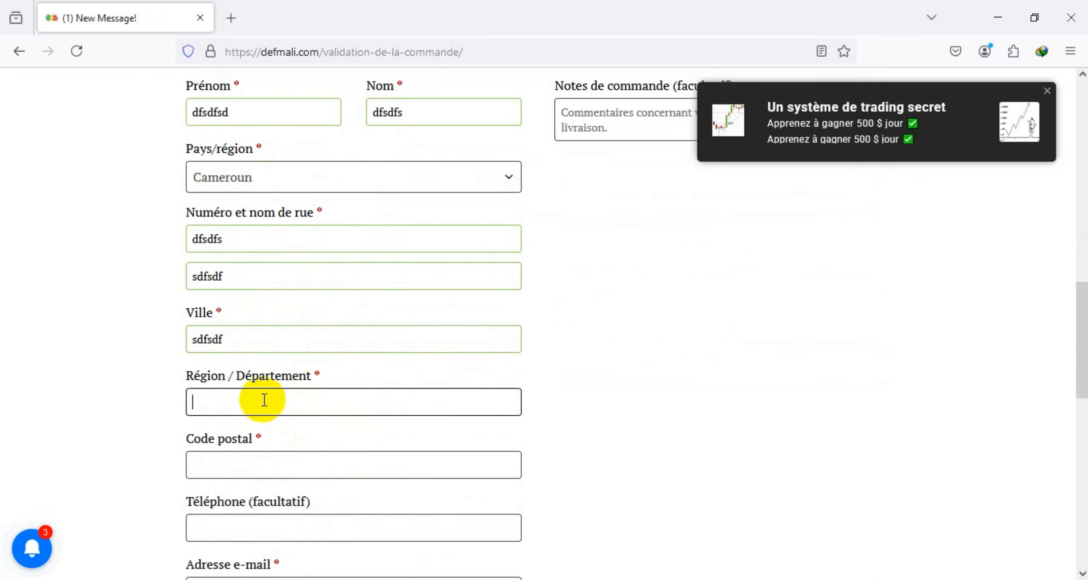
text(456456456464646)
scroll(281, 458, down, 2)
click(340, 428)
text(fsdfsdhs@dfdhfd.fr)
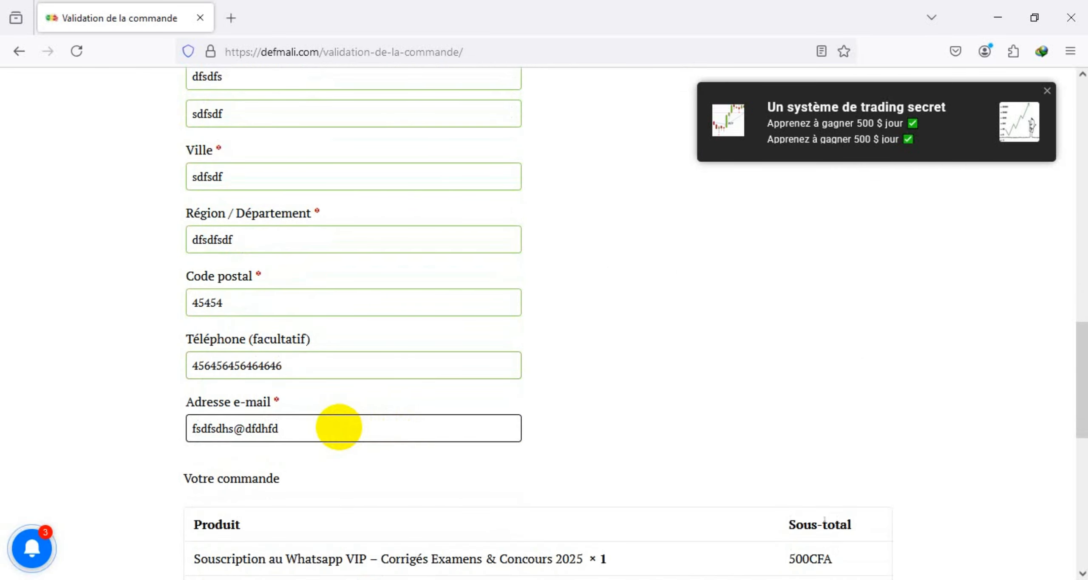
scroll(212, 488, down, 6)
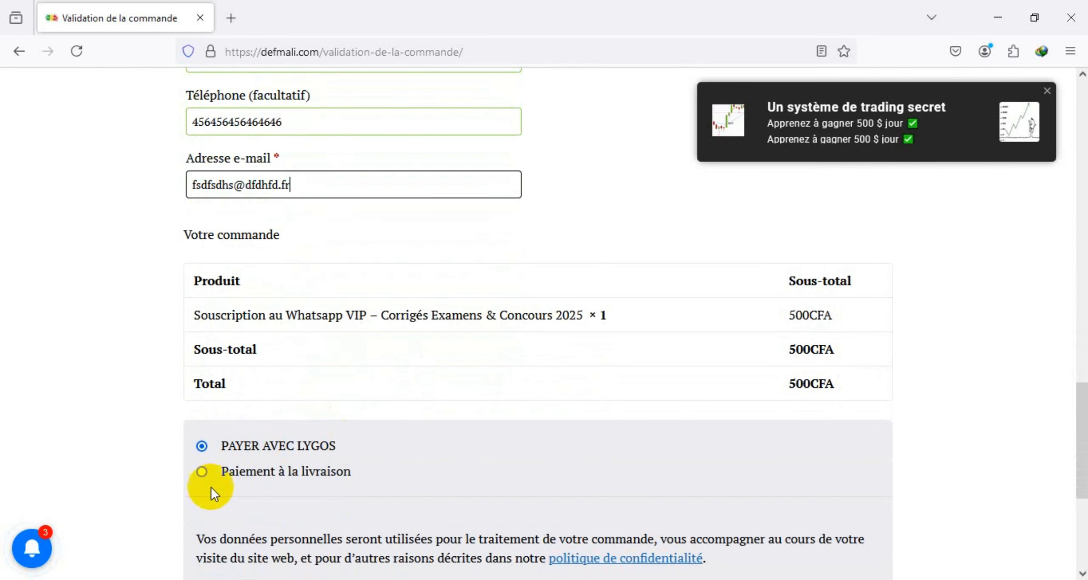
click(202, 447)
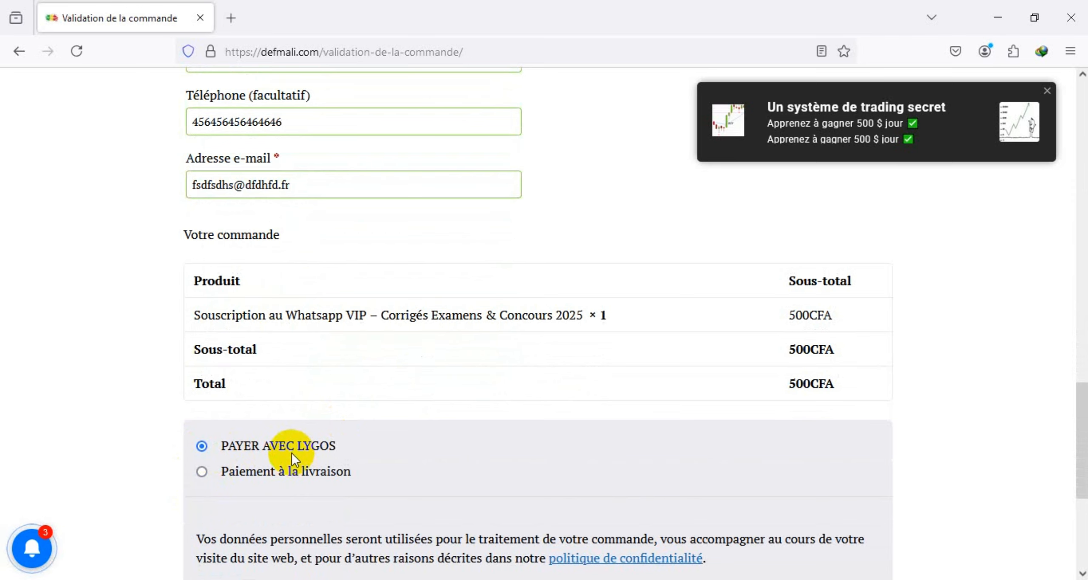
scroll(291, 454, down, 4)
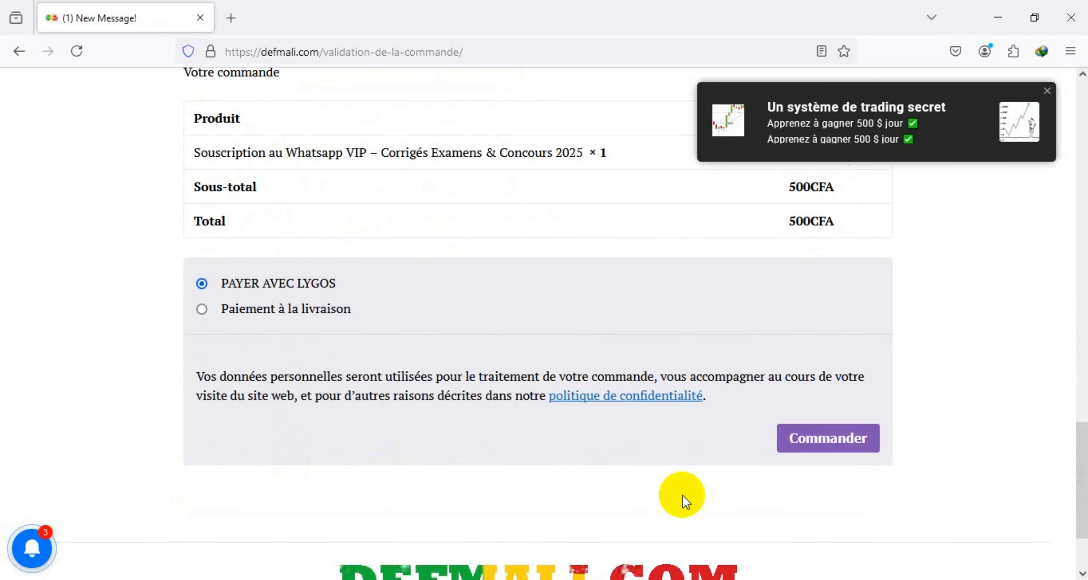
Step: Place the order and enter a test payer name, e-mail and mobile money number on Lygos
click(824, 440)
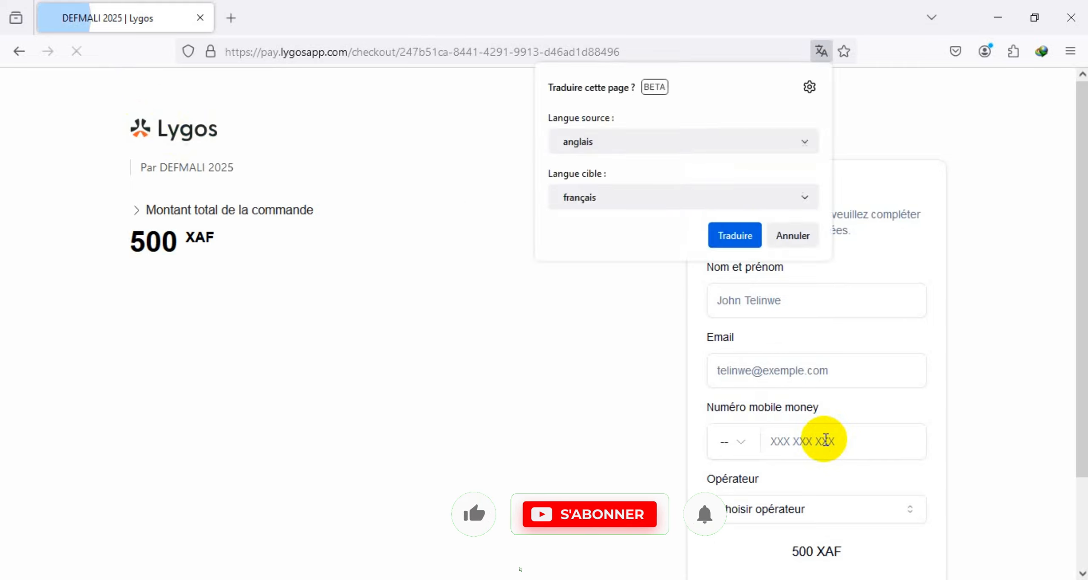
click(744, 300)
text(fdfsdfsdf)
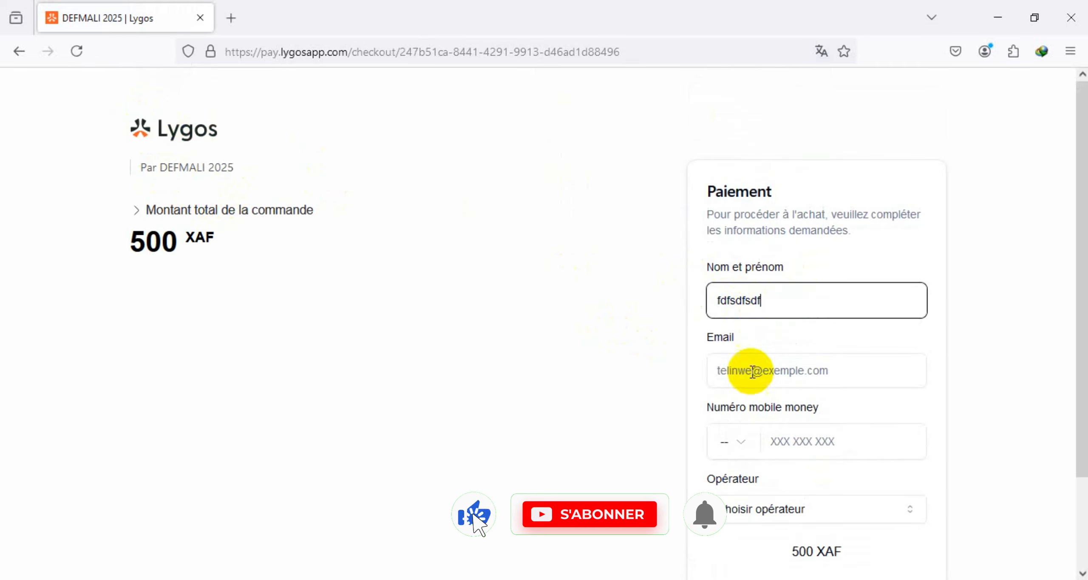
click(750, 368)
text(dfsdfsd@dfsdfsd.dd)
scroll(803, 327, down, 2)
click(822, 362)
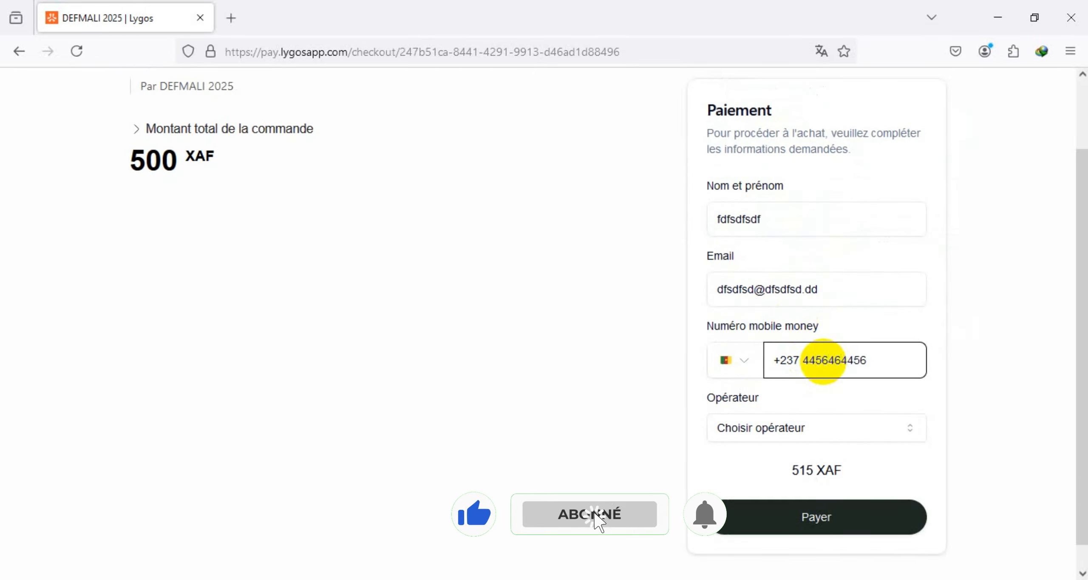
Step: Choose MTN as the mobile operator and attempt the 515 XAF payment
scroll(816, 382, down, 1)
click(769, 406)
click(737, 440)
click(815, 498)
Step: Replace the invalid number with a corrected MTN number, pay, then view the Lygosapp extension page
drag(707, 368, 837, 368)
double_click(866, 335)
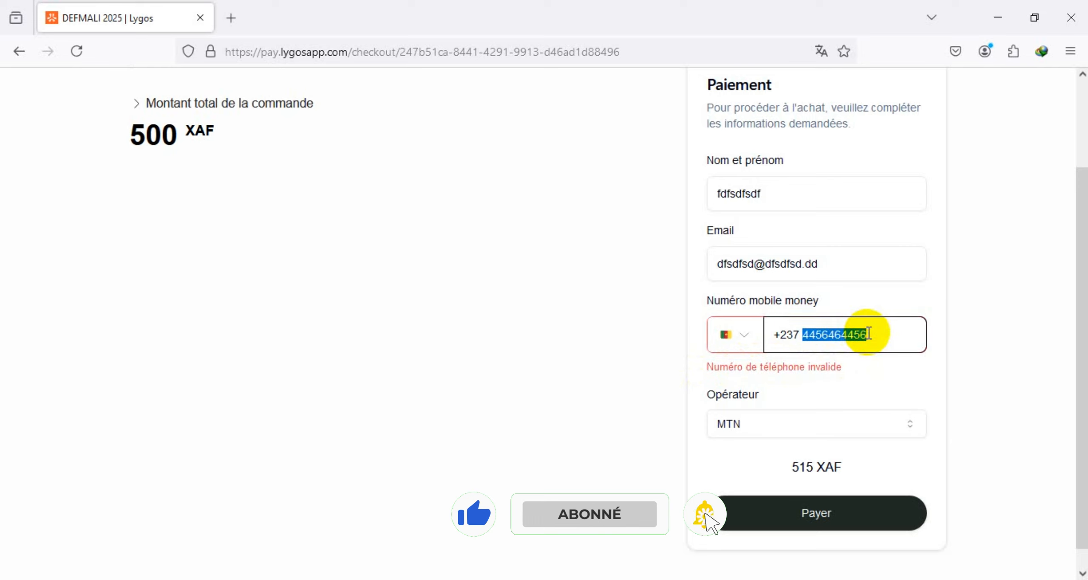
key(BackSpace)
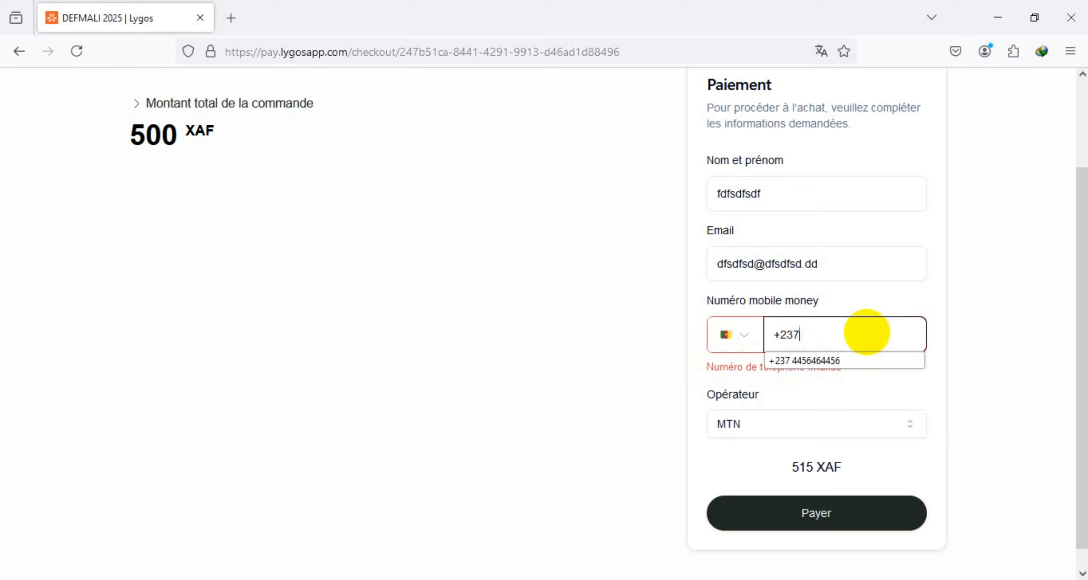
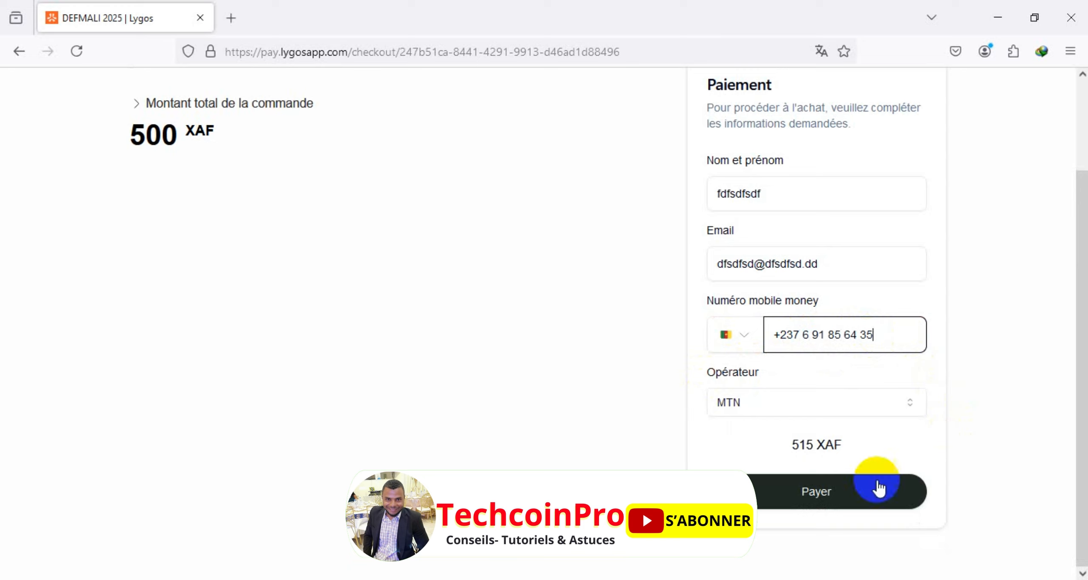
click(824, 497)
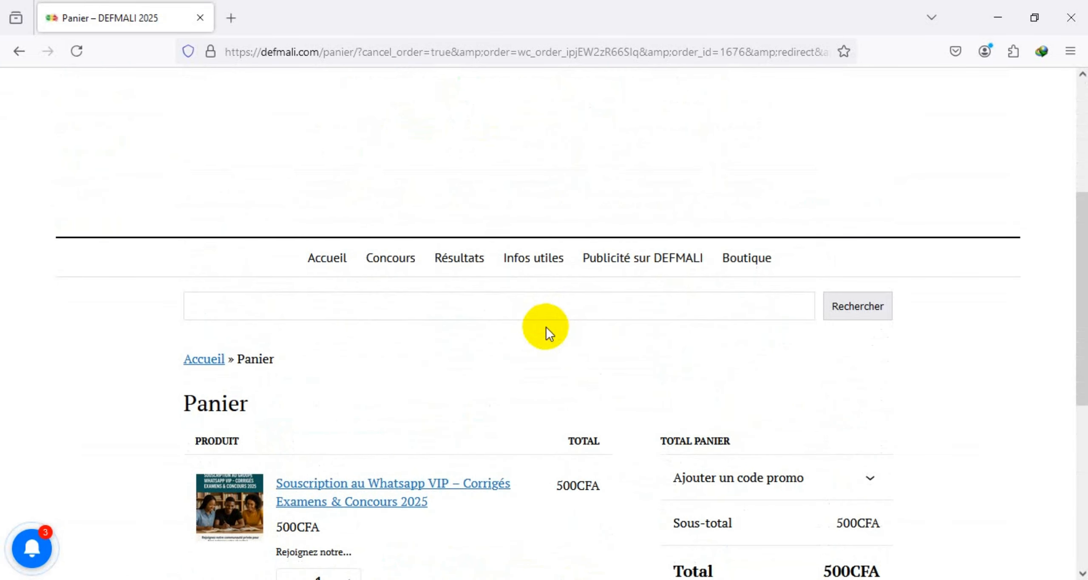
click(650, 17)
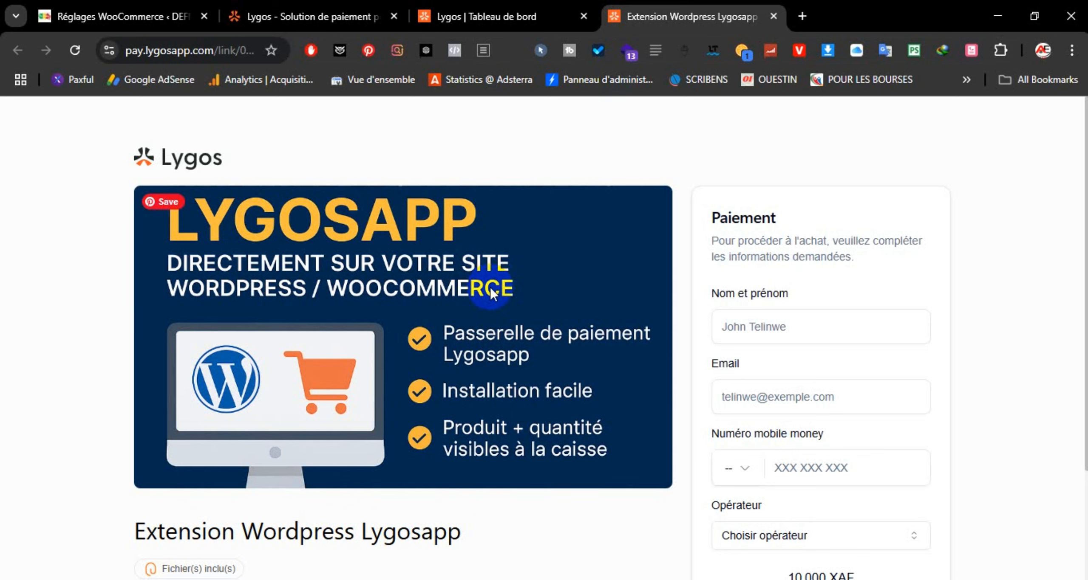
scroll(492, 293, down, 3)
scroll(497, 287, up, 3)
scroll(502, 290, down, 3)
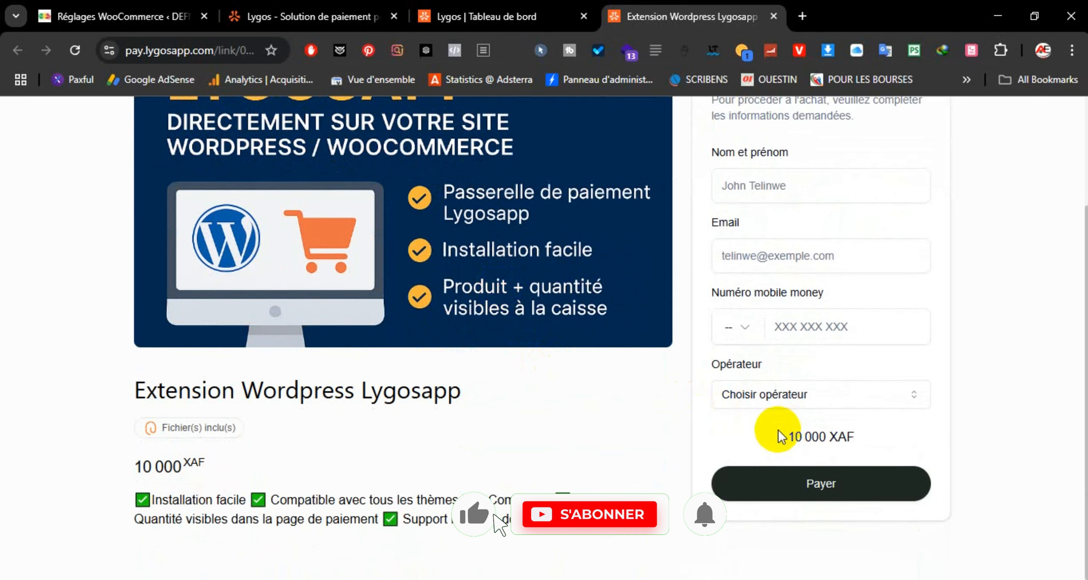
scroll(669, 421, up, 3)
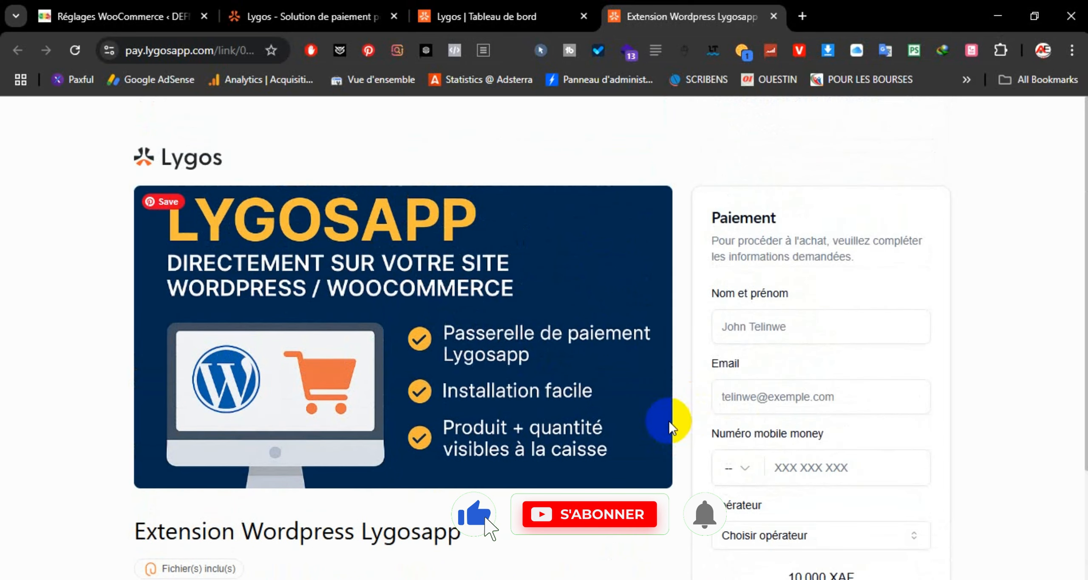
scroll(652, 412, down, 2)
scroll(653, 412, up, 2)
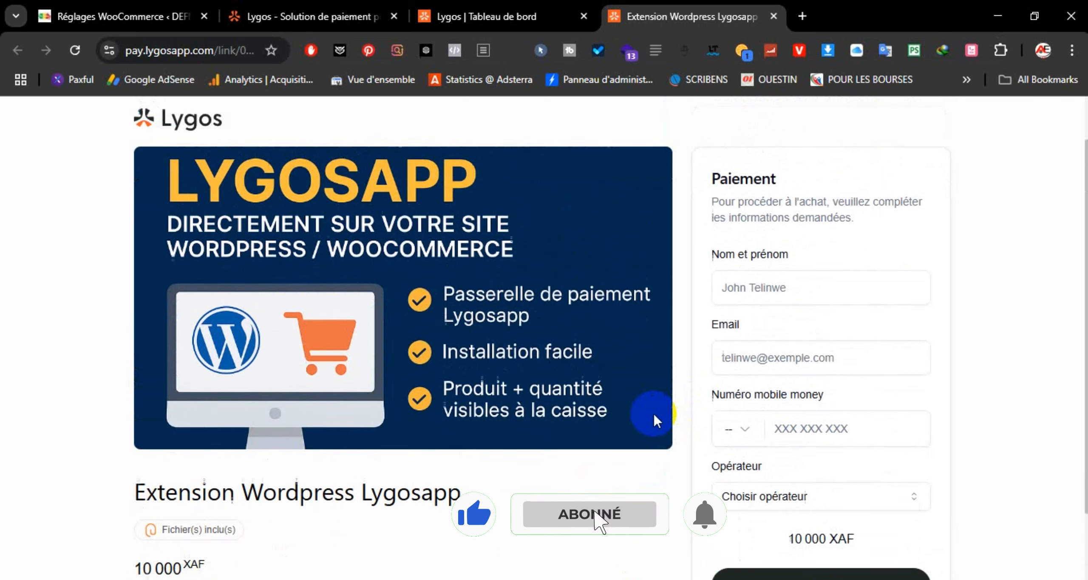